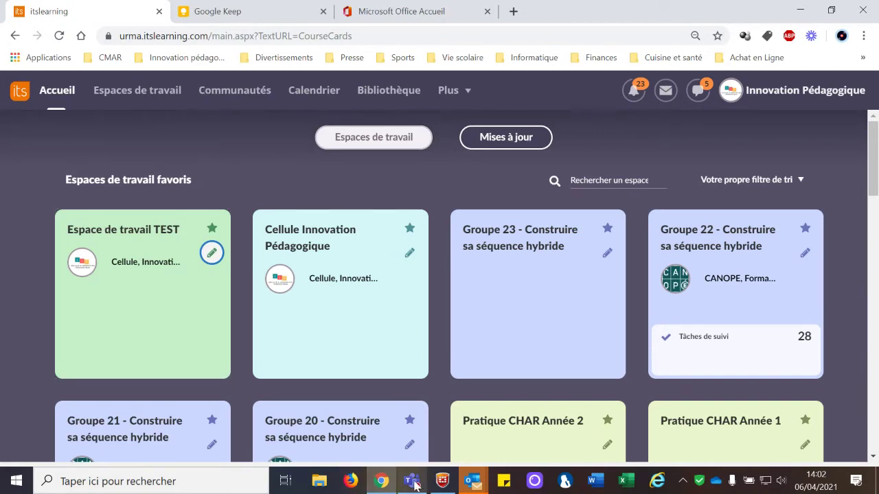
Open the workspace 'Espace de travail TEST' and start adding a new event to it
{"action": "mouse_move", "coordinate": [414, 485]}
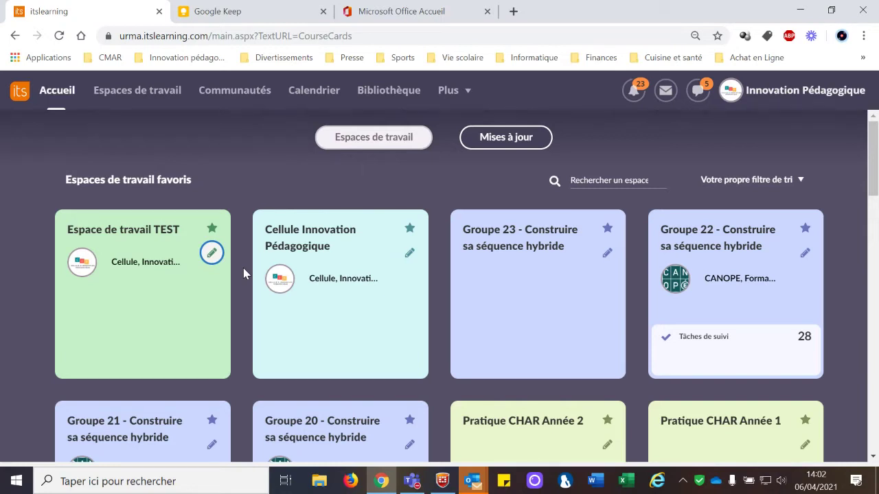
{"action": "left_click", "coordinate": [189, 321]}
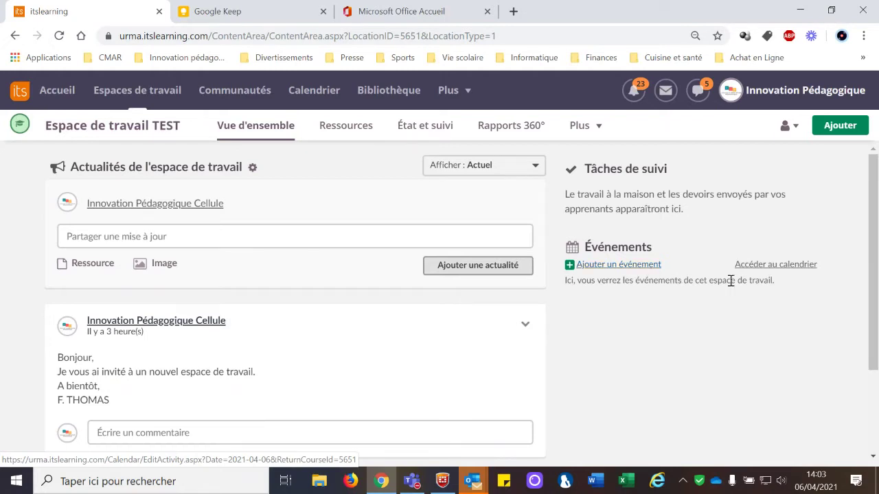
{"action": "left_click", "coordinate": [602, 268]}
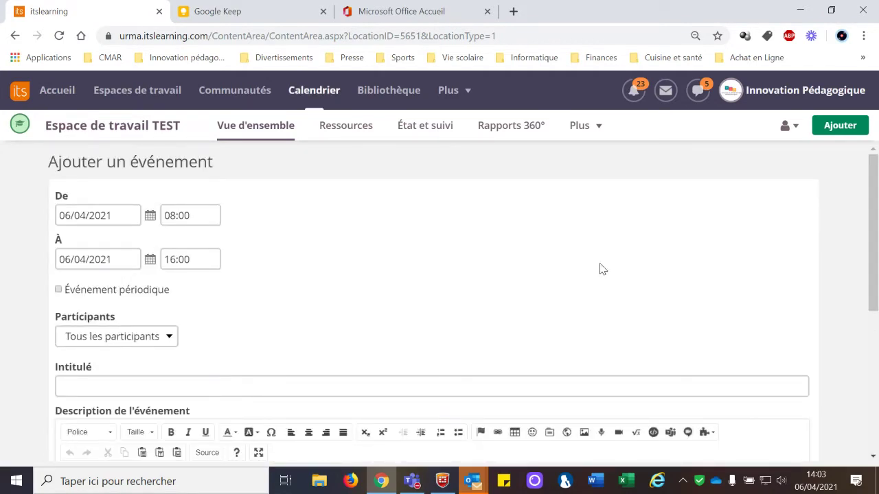
Set the event's start time to 14:05
{"action": "left_click", "coordinate": [175, 217]}
{"action": "left_click", "coordinate": [175, 216]}
{"action": "key", "text": "BackSpace"}
{"action": "key", "text": "BackSpace"}
{"action": "type", "text": "1"}
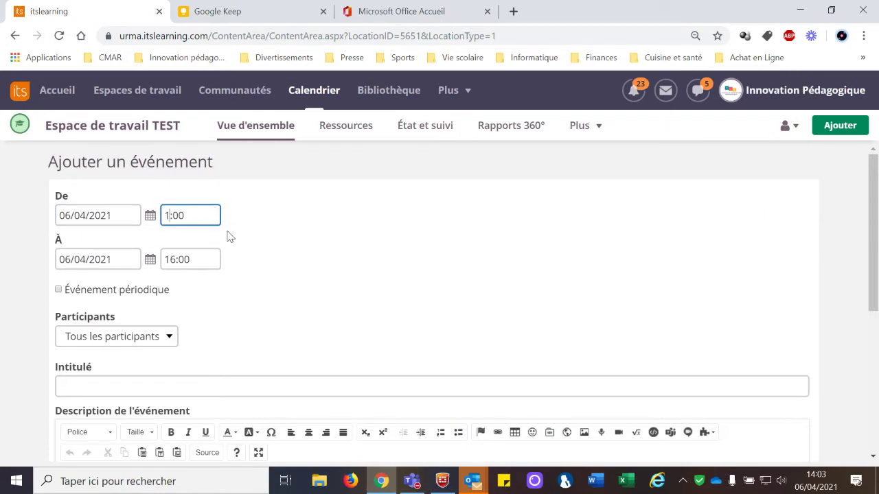
{"action": "type", "text": "4"}
{"action": "key", "text": "BackSpace"}
{"action": "key", "text": "BackSpace"}
{"action": "type", "text": "1"}
{"action": "type", "text": "5"}
{"action": "key", "text": "BackSpace"}
{"action": "key", "text": "BackSpace"}
{"action": "type", "text": "05"}
Set the event's end time to 14:30
{"action": "left_click_drag", "start_coordinate": [191, 259], "coordinate": [157, 261]}
{"action": "type", "text": "14"}
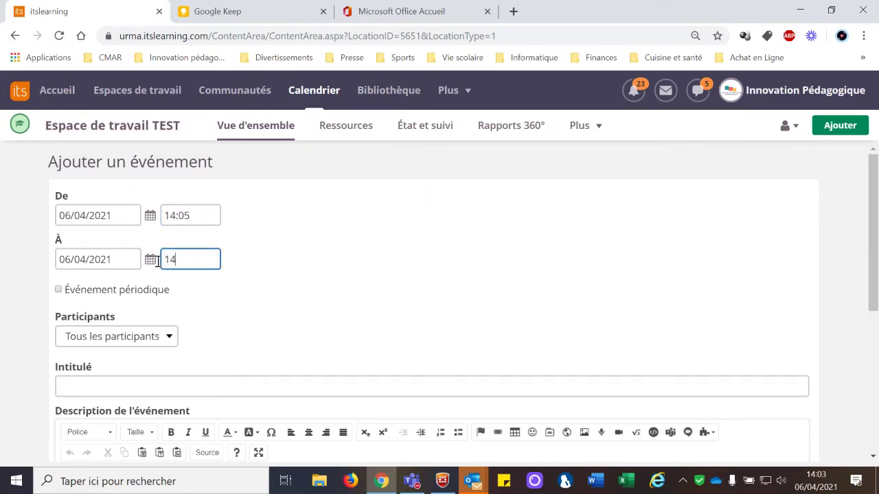
{"action": "type", "text": ":30"}
Enter 'Visio Essai' as the event's title
{"action": "scroll", "coordinate": [117, 320], "scroll_direction": "down", "scroll_amount": 1}
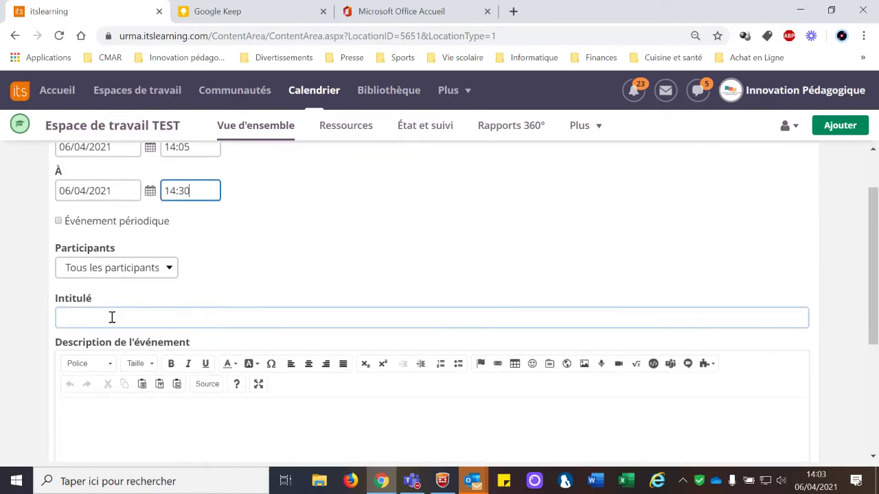
{"action": "left_click", "coordinate": [112, 317]}
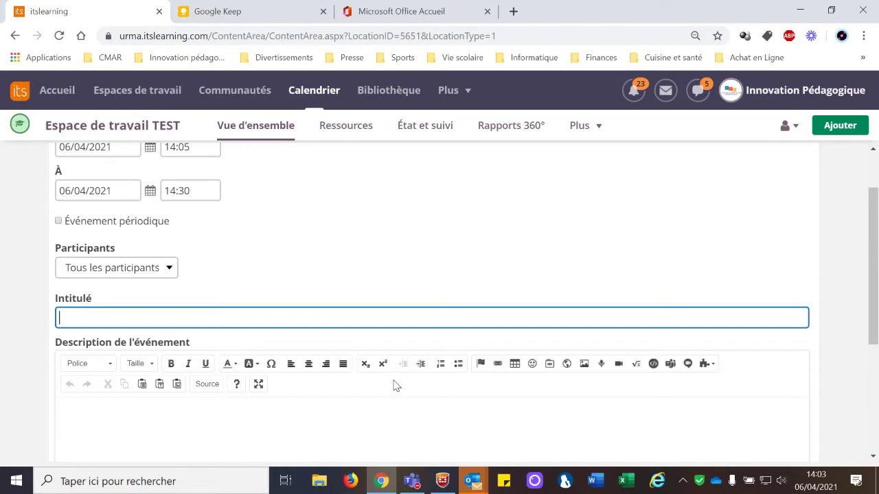
{"action": "type", "text": "Visio Essai"}
Connect to Microsoft Teams from the event description's editor and start creating a meeting link
{"action": "scroll", "coordinate": [339, 340], "scroll_direction": "down", "scroll_amount": 2}
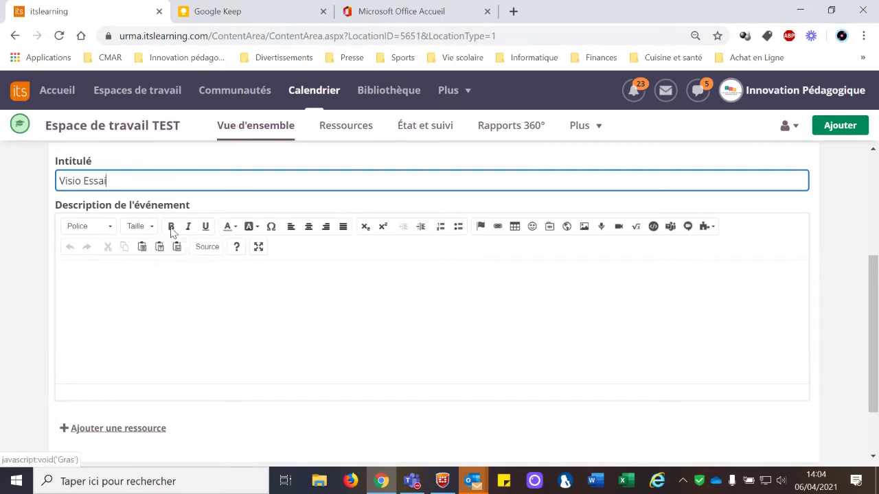
{"action": "left_click", "coordinate": [670, 228]}
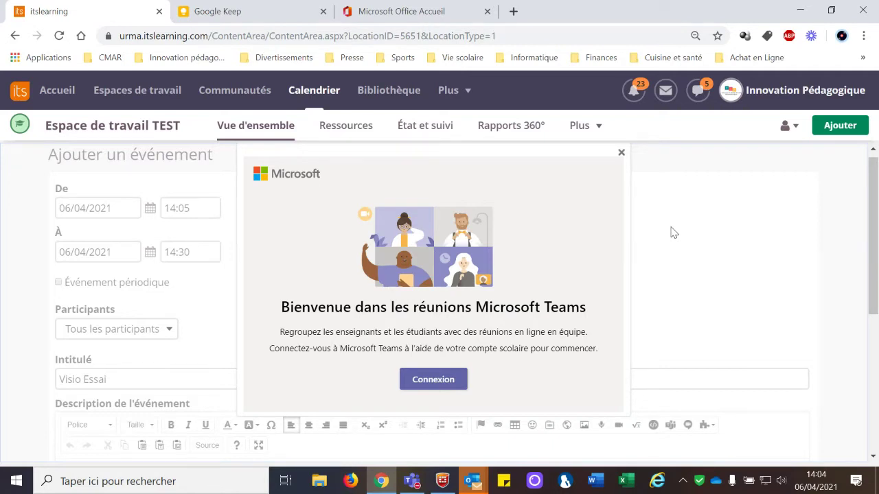
{"action": "left_click", "coordinate": [433, 379]}
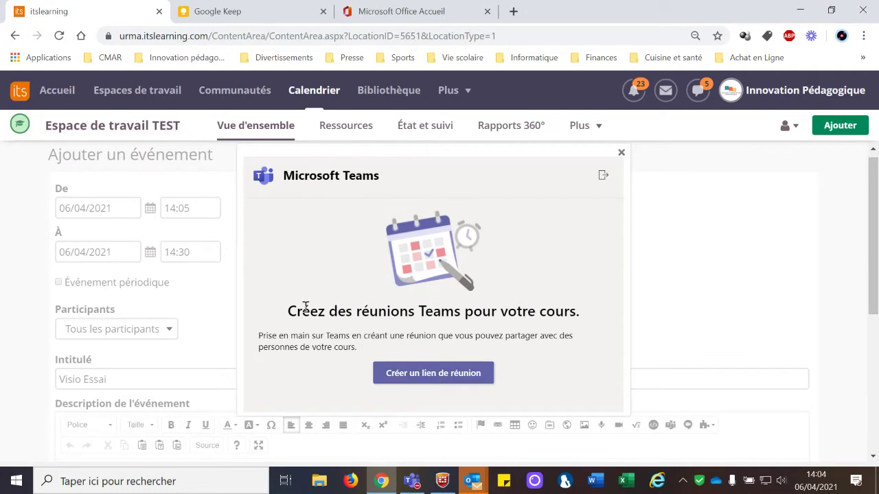
{"action": "left_click", "coordinate": [422, 378]}
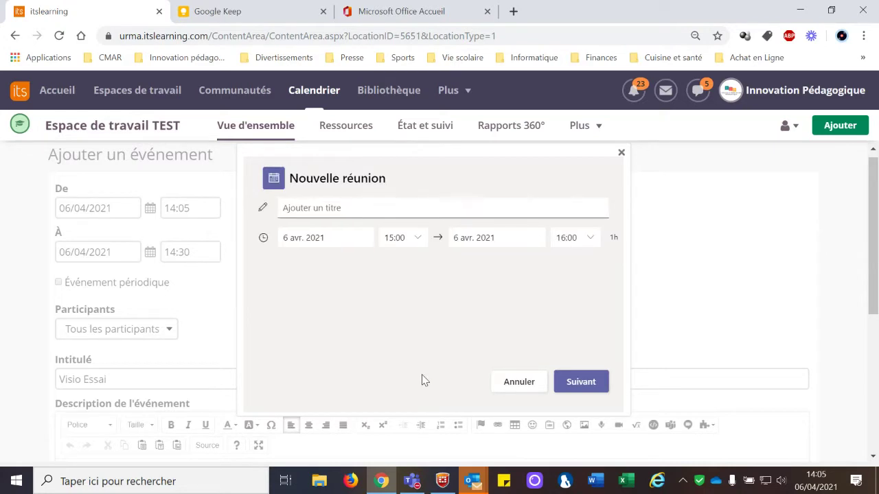
Title the new Teams meeting 'Visio Essai' and set its start time to 14:05
{"action": "left_click", "coordinate": [315, 206]}
{"action": "type", "text": "Visi"}
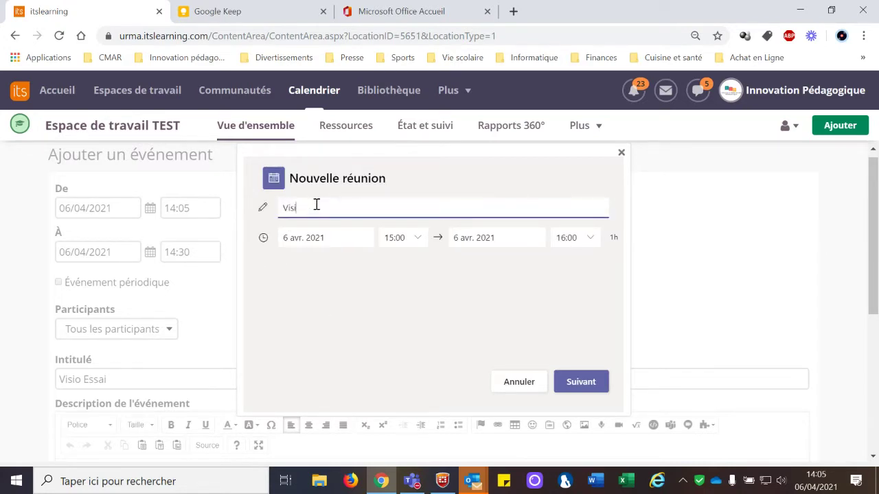
{"action": "type", "text": "o Essai"}
{"action": "left_click", "coordinate": [405, 238]}
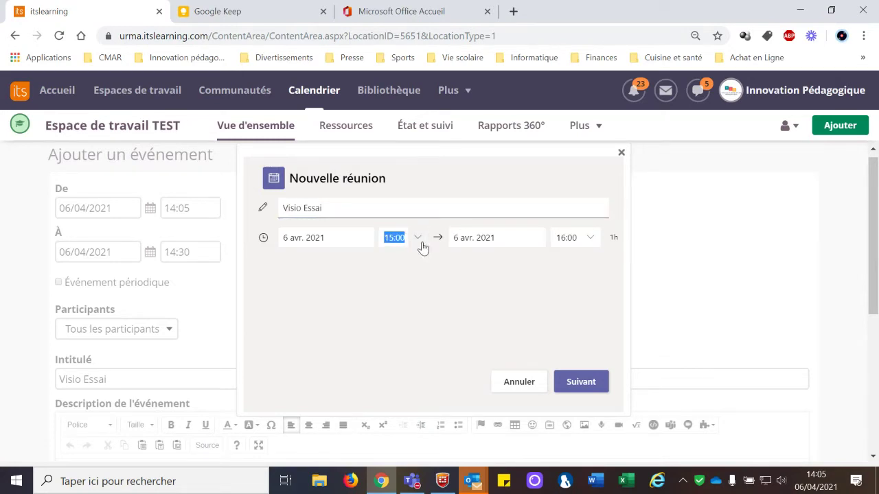
{"action": "type", "text": "14:05"}
Set the Teams meeting's end time to 14:30 and continue to the meeting summary
{"action": "left_click", "coordinate": [584, 242]}
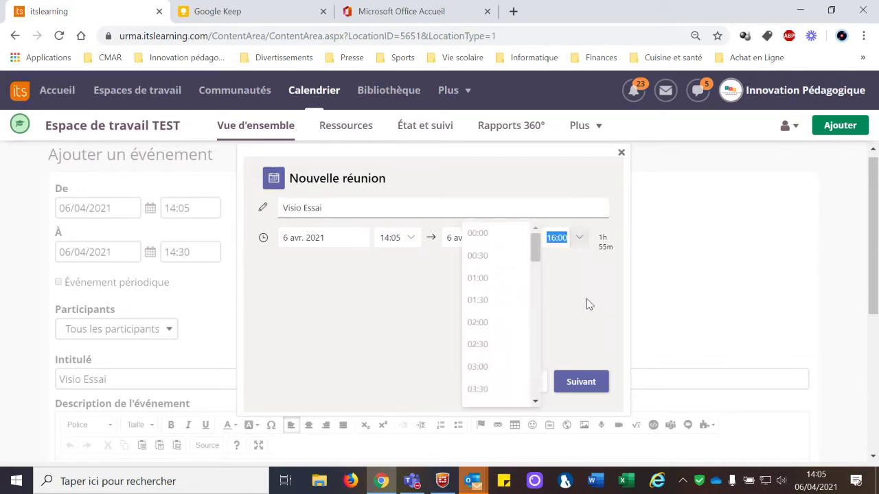
{"action": "scroll", "coordinate": [481, 357], "scroll_direction": "down", "scroll_amount": 12}
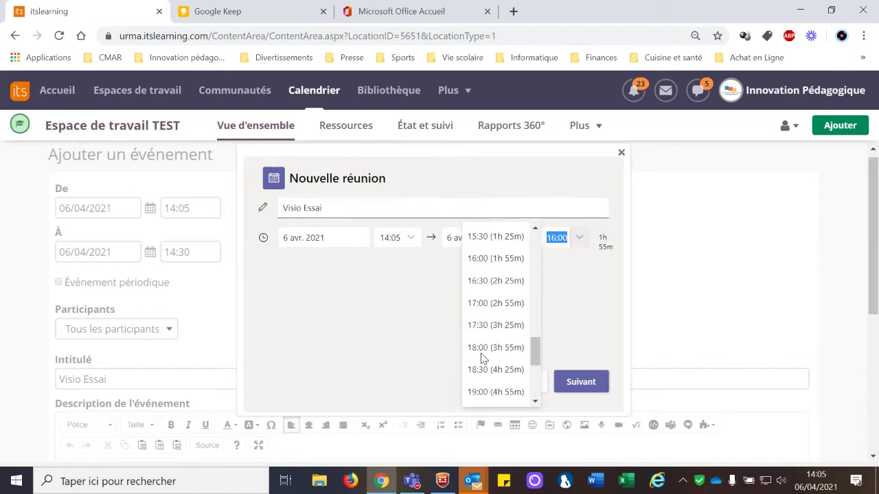
{"action": "scroll", "coordinate": [487, 343], "scroll_direction": "up", "scroll_amount": 5}
{"action": "left_click", "coordinate": [489, 330]}
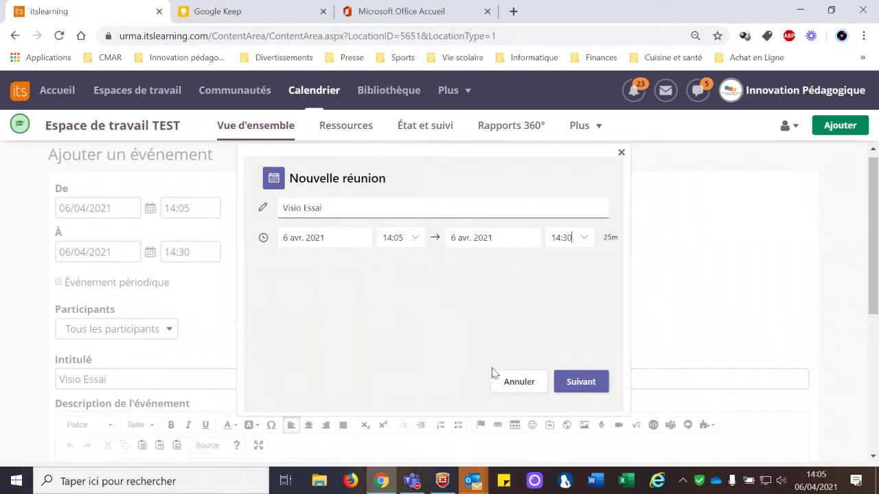
{"action": "left_click", "coordinate": [582, 383]}
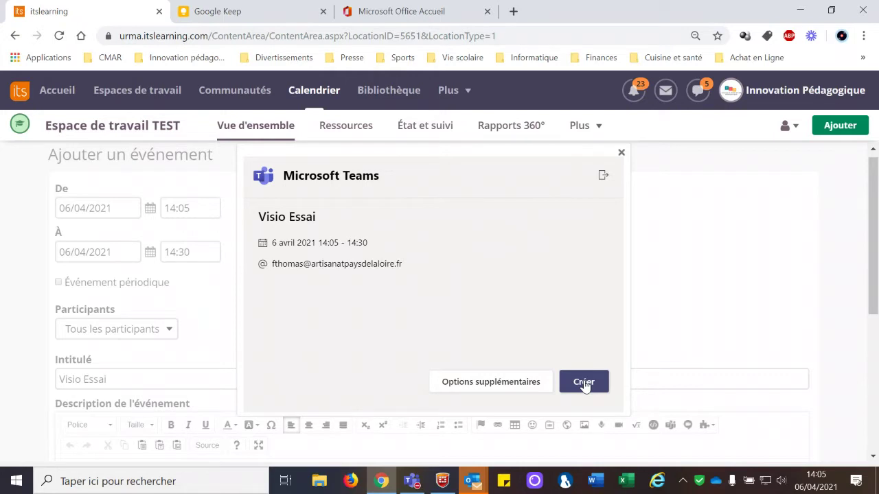
Open the Teams meeting's additional options, save them as they are and close their window
{"action": "left_click", "coordinate": [480, 396]}
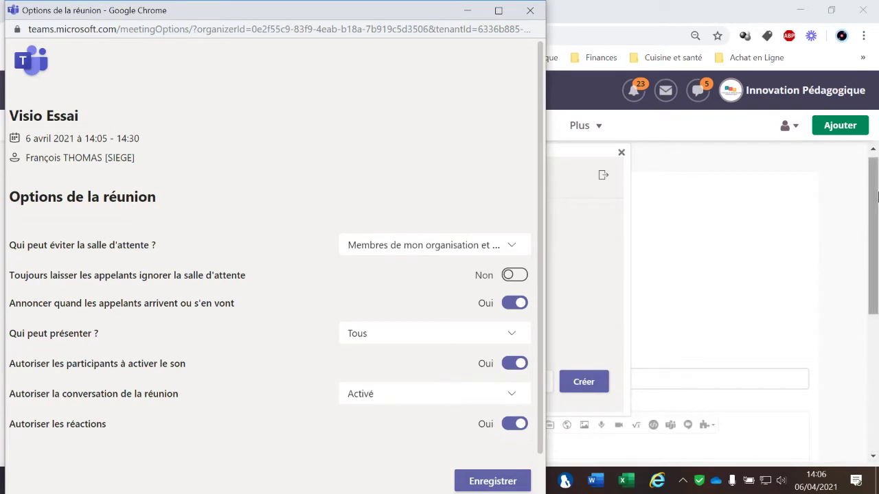
{"action": "left_click", "coordinate": [498, 488]}
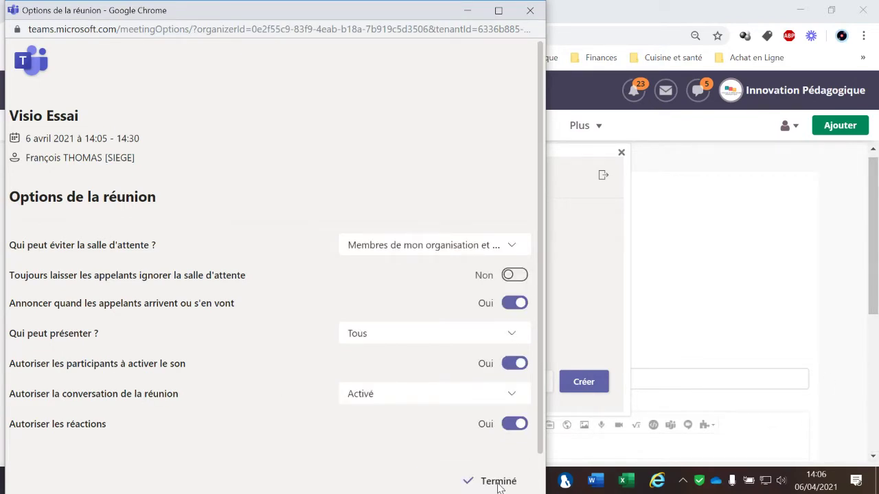
{"action": "left_click", "coordinate": [532, 15]}
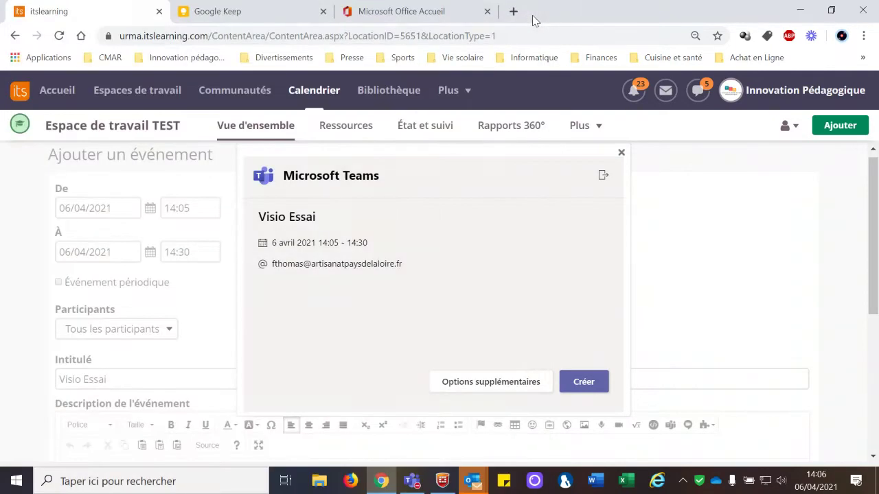
Create the Teams meeting inside the event description and save the event
{"action": "left_click", "coordinate": [582, 382]}
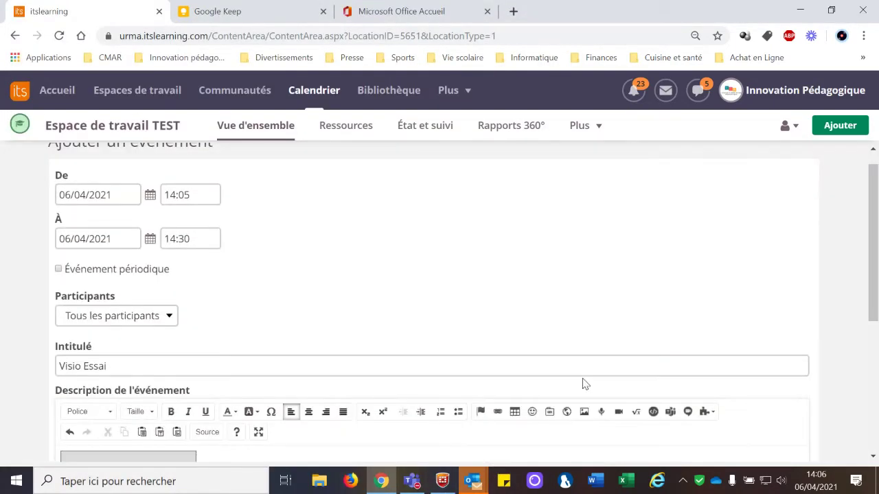
{"action": "scroll", "coordinate": [310, 286], "scroll_direction": "down", "scroll_amount": 2}
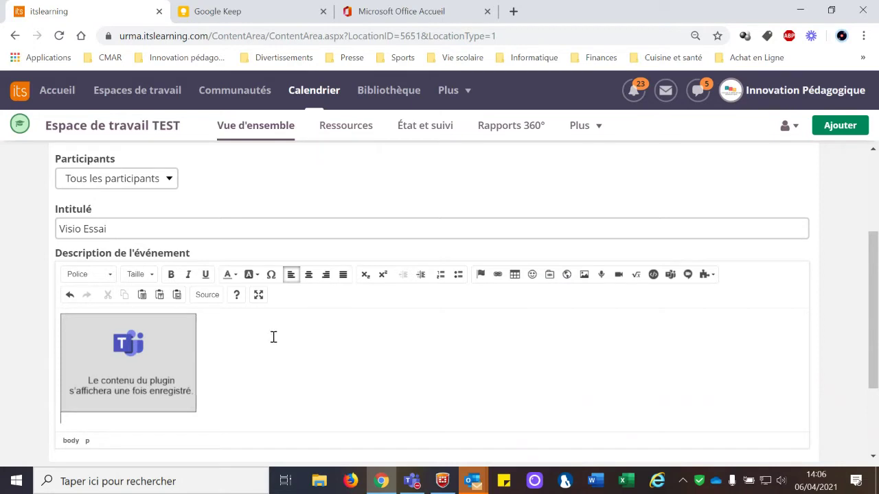
{"action": "scroll", "coordinate": [273, 337], "scroll_direction": "down", "scroll_amount": 3}
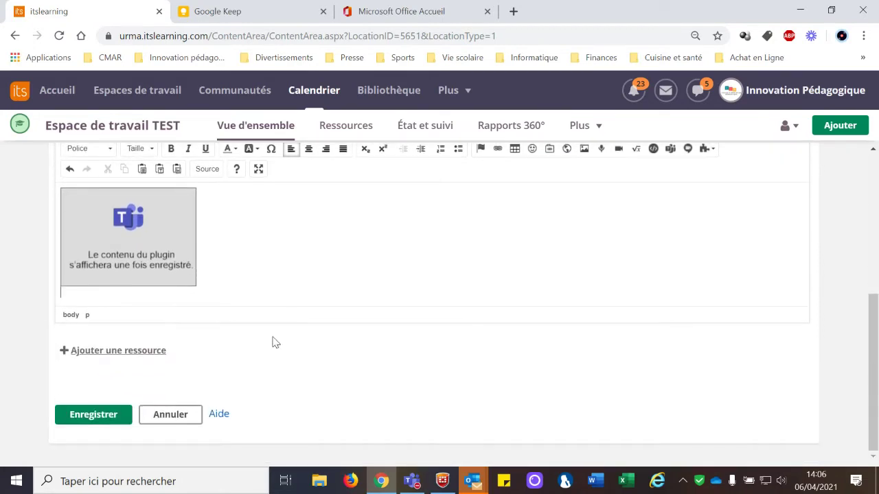
{"action": "left_click", "coordinate": [95, 420]}
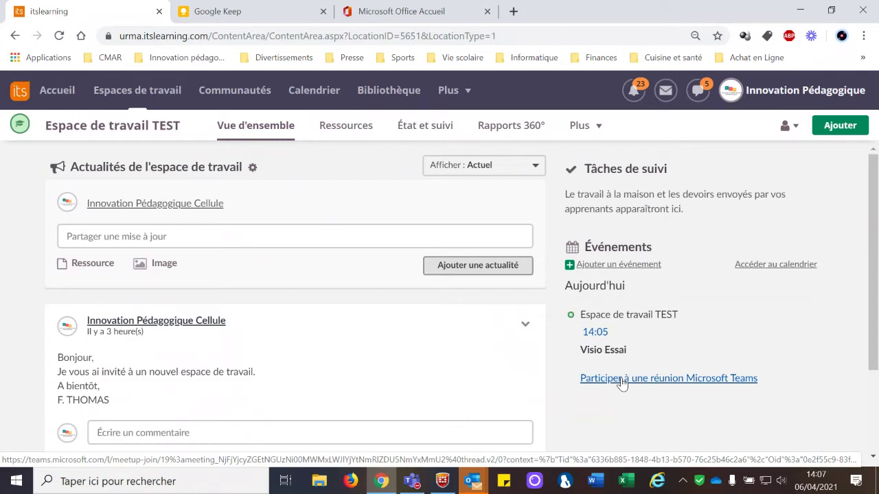
Start a workspace update reading 'Bonjour,' followed by the line 'Je vous invite à une visio Teams à partir de 14:05.'
{"action": "left_click", "coordinate": [135, 236]}
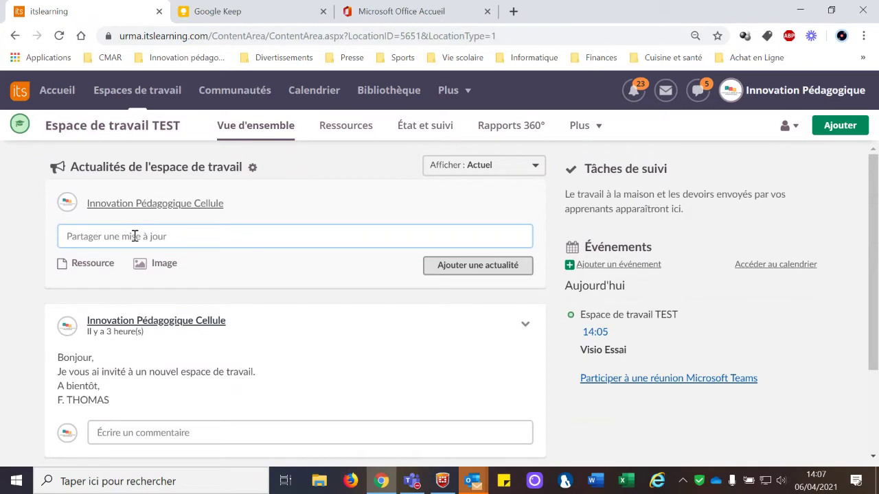
{"action": "left_click", "coordinate": [135, 237]}
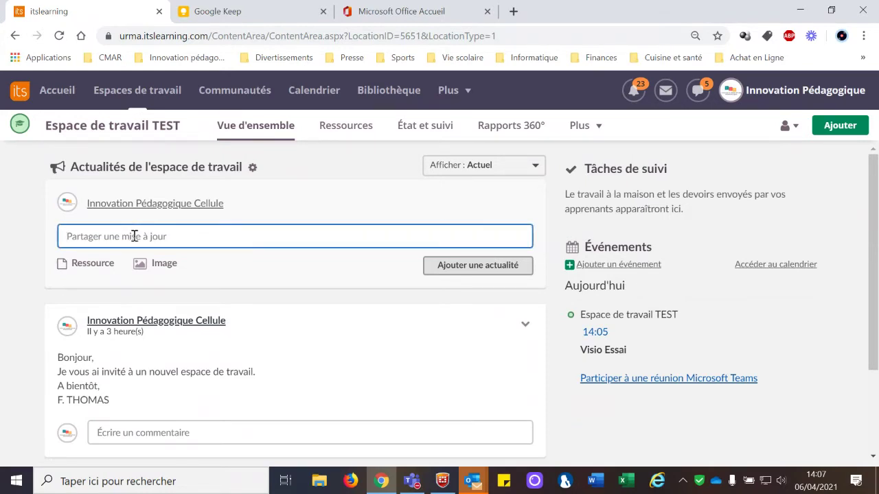
{"action": "type", "text": "Bonjour"}
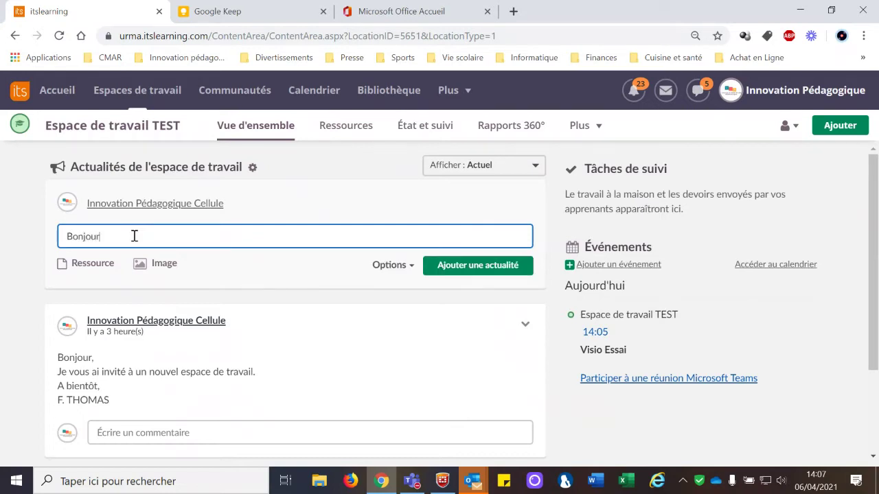
{"action": "type", "text": ","}
{"action": "key", "text": "Return"}
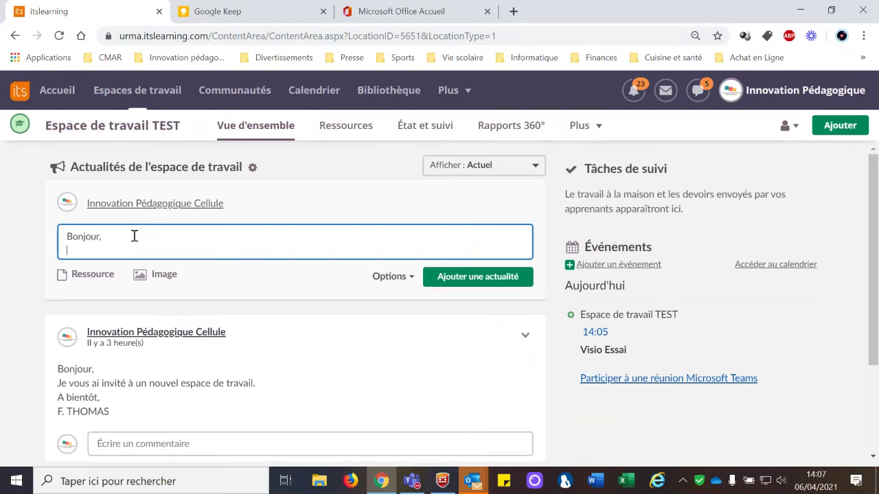
{"action": "type", "text": "Je vous invite à une visio"}
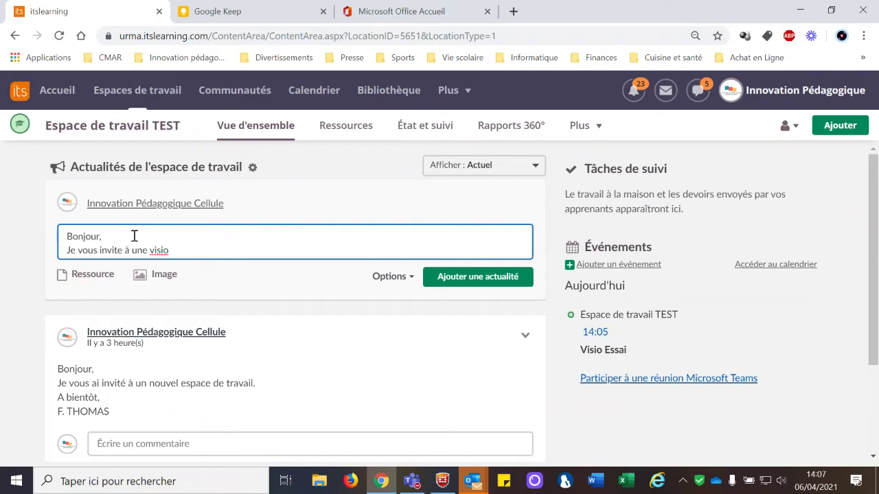
{"action": "type", "text": " Teams à partir de 14:05."}
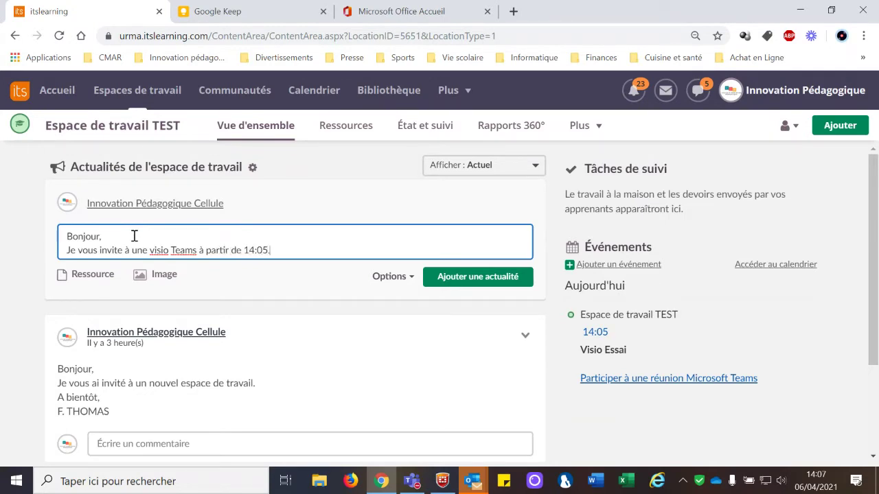
{"action": "key", "text": "Return"}
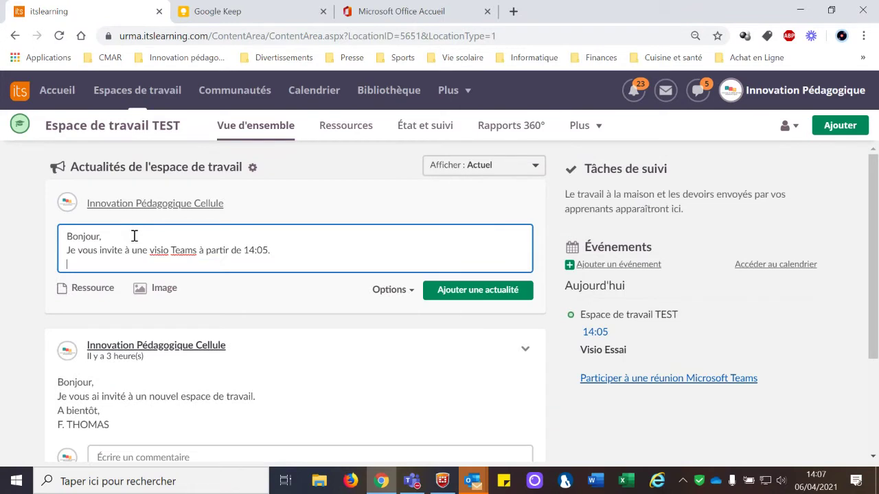
Add the line 'Pour la rejoindre cliquez sur le lien "Participer à une réunion..." dans la rubrique événement en bas à droite.' to the update
{"action": "type", "text": "Pour la rejoindre clique"}
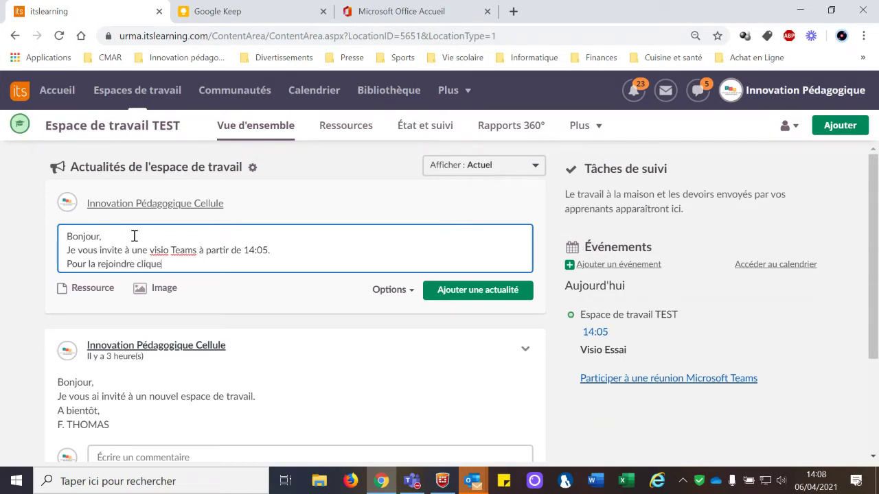
{"action": "type", "text": "z sur"}
{"action": "key", "text": "BackSpace"}
{"action": "type", "text": "z sur (le lien \"Participer c"}
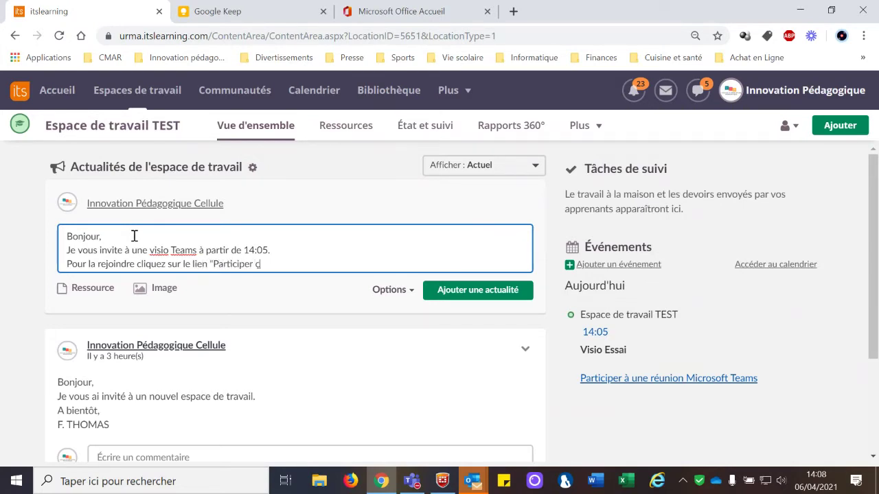
{"action": "key", "text": "BackSpace"}
{"action": "type", "text": "à une réunion...\" dans "}
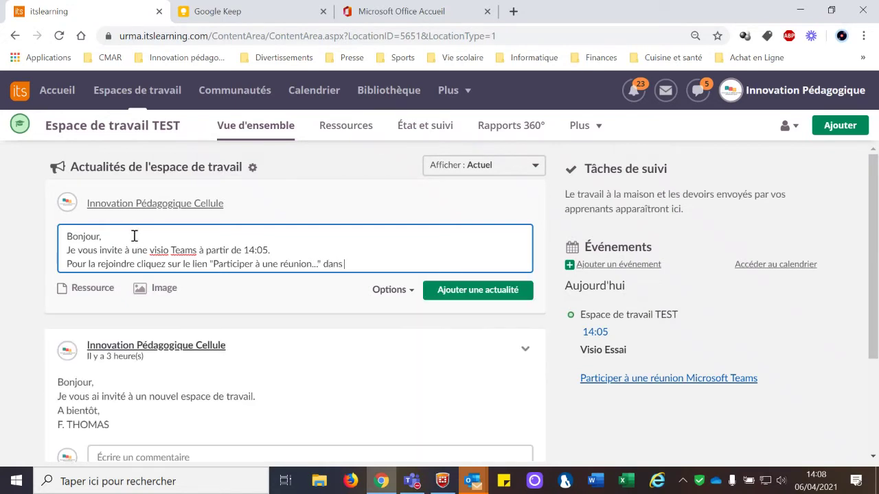
{"action": "type", "text": "la rubrique événemen"}
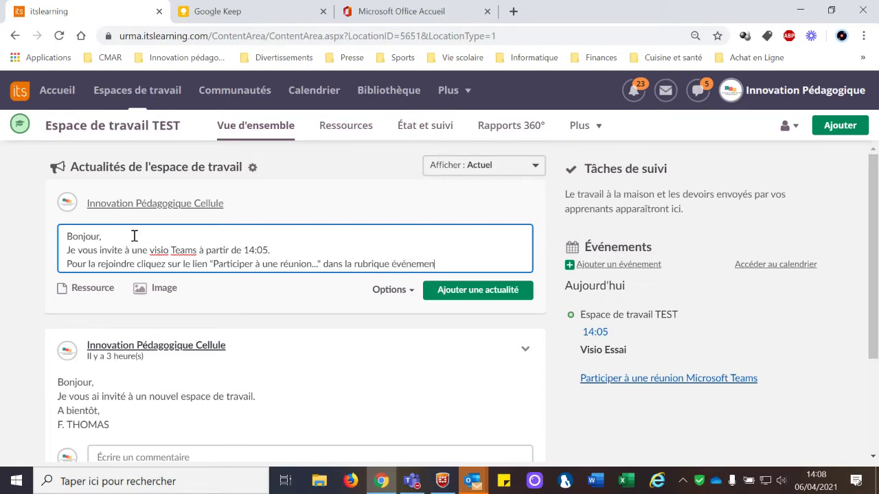
{"action": "type", "text": "t en bas à droite."}
Copy the Teams meeting link address from the Visio Essai event and paste it on a new line of the update
{"action": "right_click", "coordinate": [642, 381]}
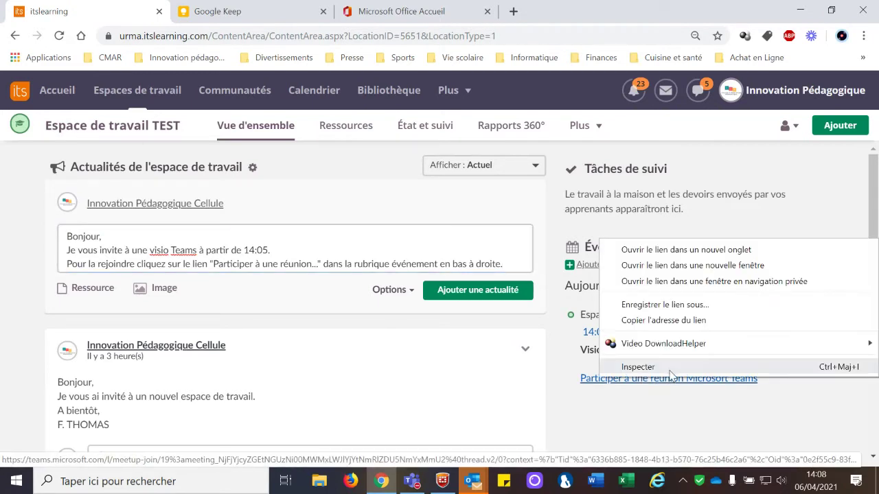
{"action": "left_click", "coordinate": [660, 322]}
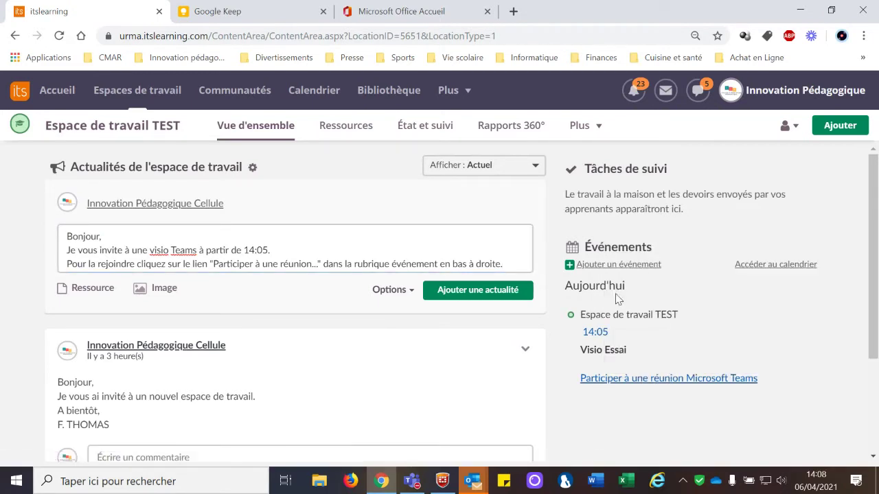
{"action": "left_click", "coordinate": [514, 263]}
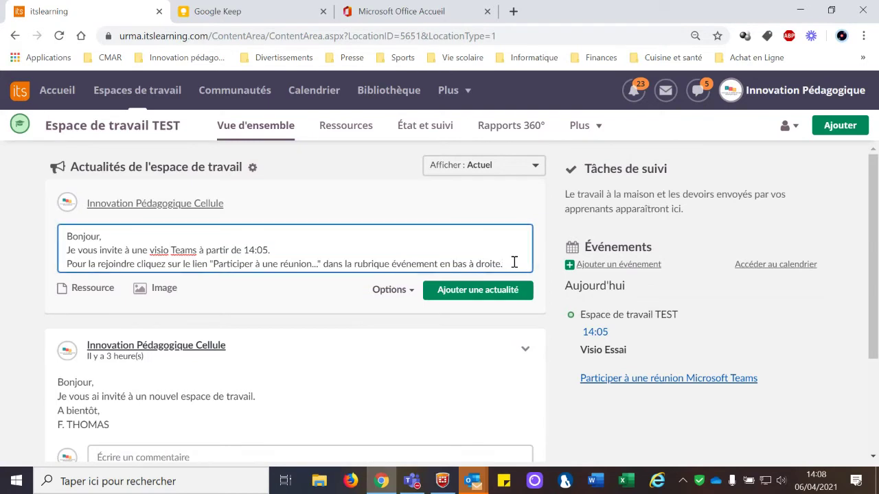
{"action": "key", "text": "Return"}
{"action": "type", "text": "https://teams.microsoft.com/l/meetup-join/19%3ameeting_NjFjYjcyZGEtNGUzNi00MWMxLWJlYjYtNmRlZDU5NmYxMmU2%40thread.v2/0?context=%7b%22Tid%22%3a%226336b885-1848-4b13-b570-76c25b46c2a6%22%2c%22Oid%22%3a%220e2f55c9-83f9-4eab-b18a-7b919c5d3506%22%7d"}
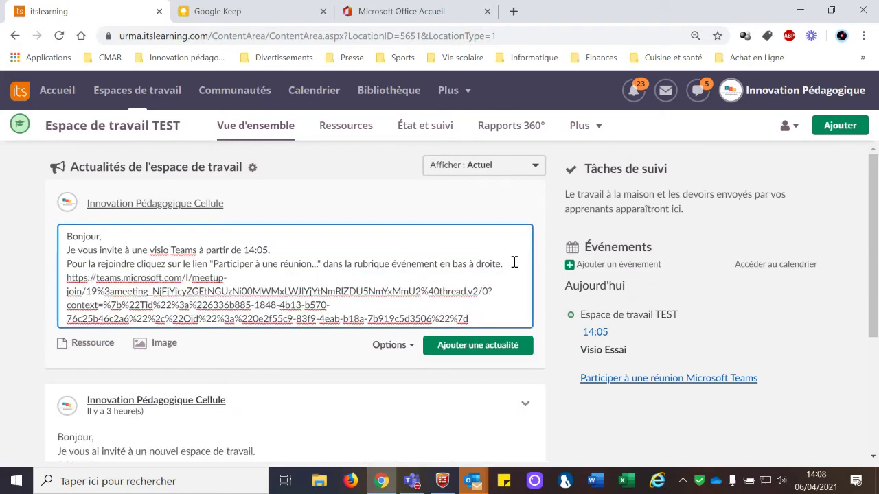
Publish the workspace update and review it in the news feed
{"action": "left_click", "coordinate": [477, 346]}
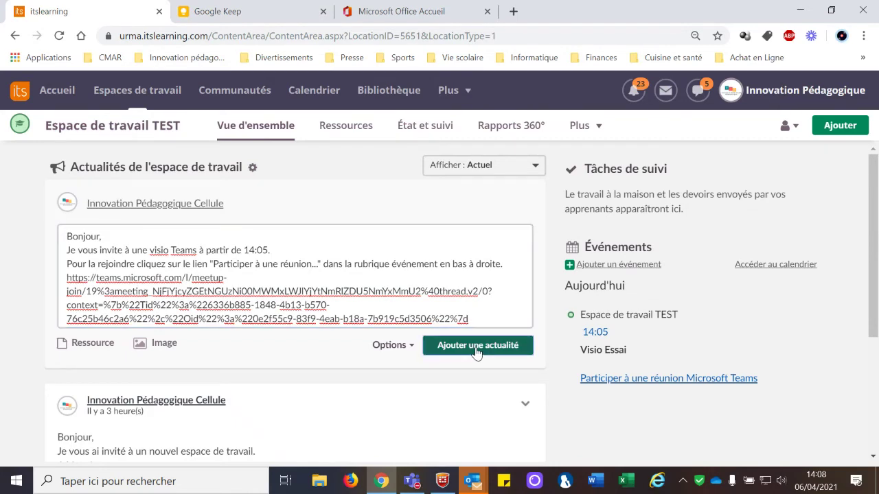
{"action": "scroll", "coordinate": [261, 333], "scroll_direction": "down", "scroll_amount": 2}
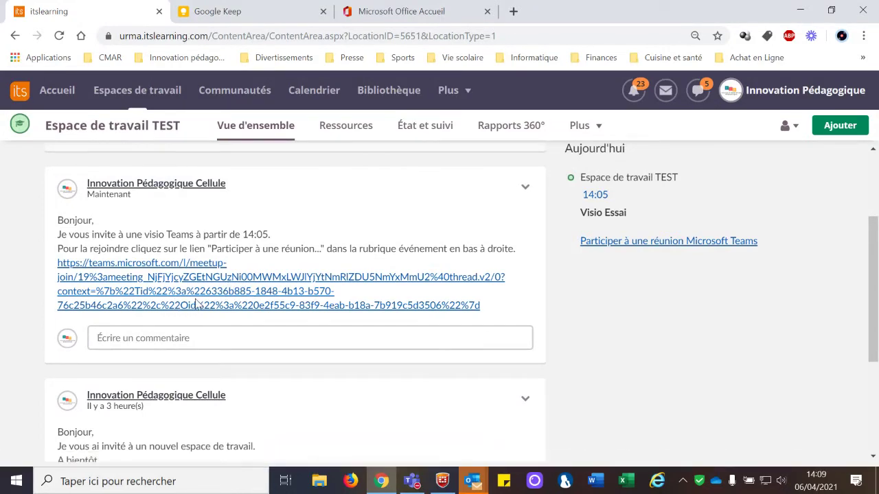
{"action": "scroll", "coordinate": [206, 302], "scroll_direction": "up", "scroll_amount": 2}
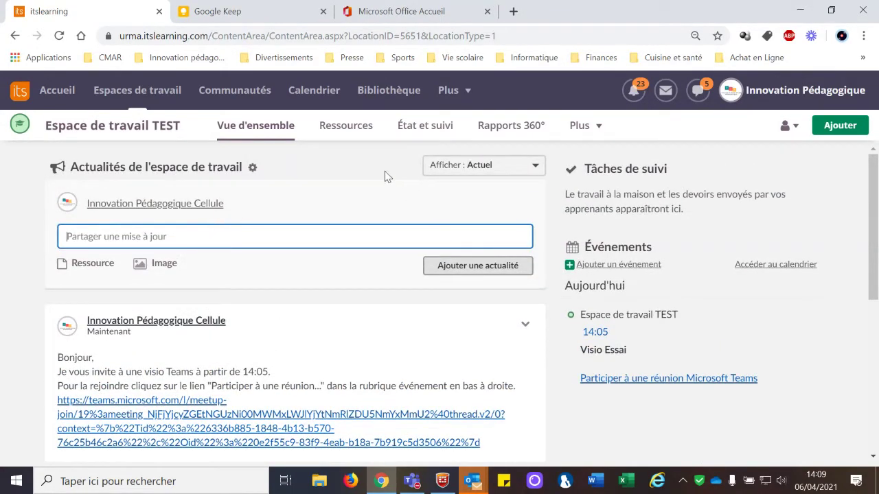
Open the calendar and display the Espace de travail TEST calendar instead of the Cellule Innovation one
{"action": "left_click", "coordinate": [327, 98]}
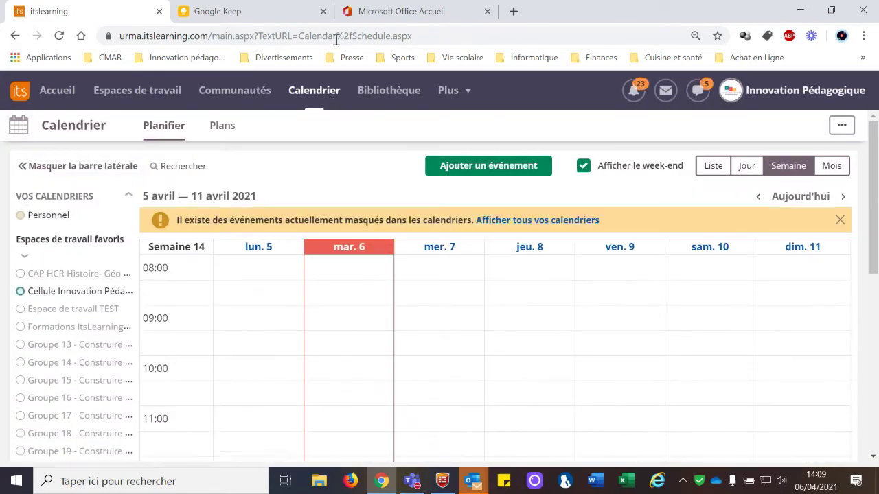
{"action": "scroll", "coordinate": [455, 350], "scroll_direction": "down", "scroll_amount": 2}
{"action": "scroll", "coordinate": [454, 350], "scroll_direction": "down", "scroll_amount": 2}
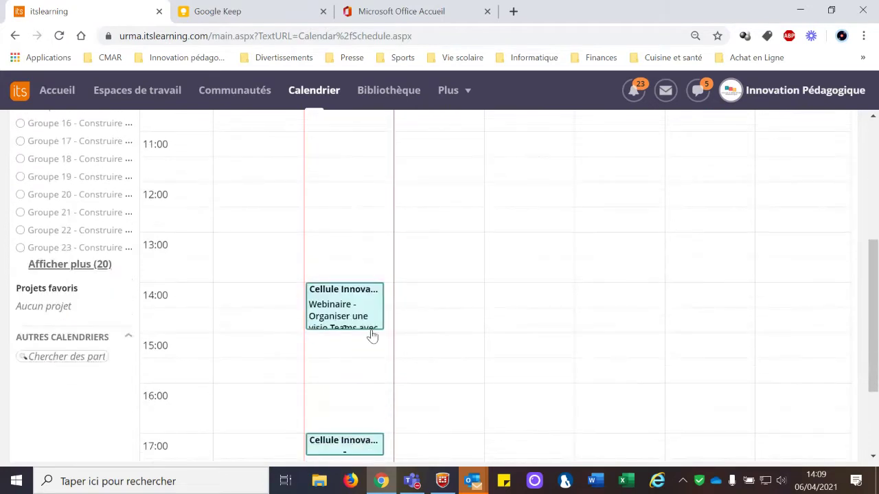
{"action": "scroll", "coordinate": [366, 318], "scroll_direction": "down", "scroll_amount": 1}
{"action": "scroll", "coordinate": [366, 318], "scroll_direction": "down", "scroll_amount": 1}
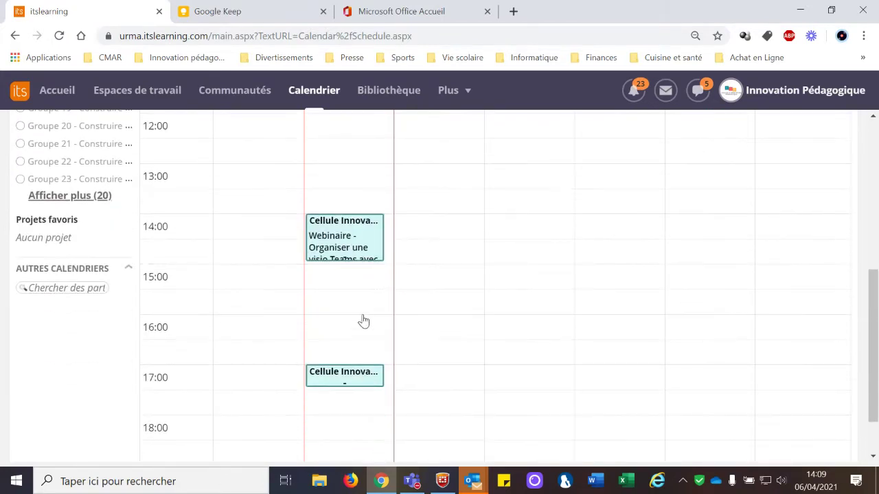
{"action": "scroll", "coordinate": [362, 320], "scroll_direction": "up", "scroll_amount": 5}
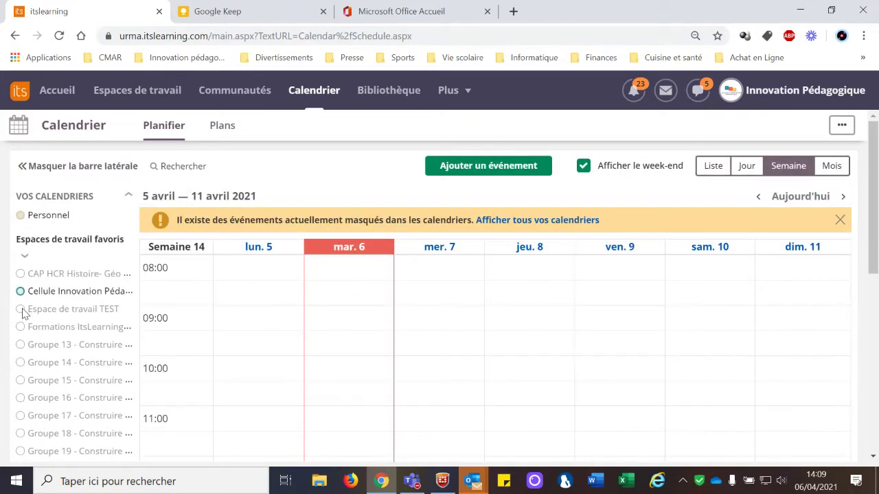
{"action": "left_click", "coordinate": [22, 309]}
{"action": "left_click", "coordinate": [20, 291]}
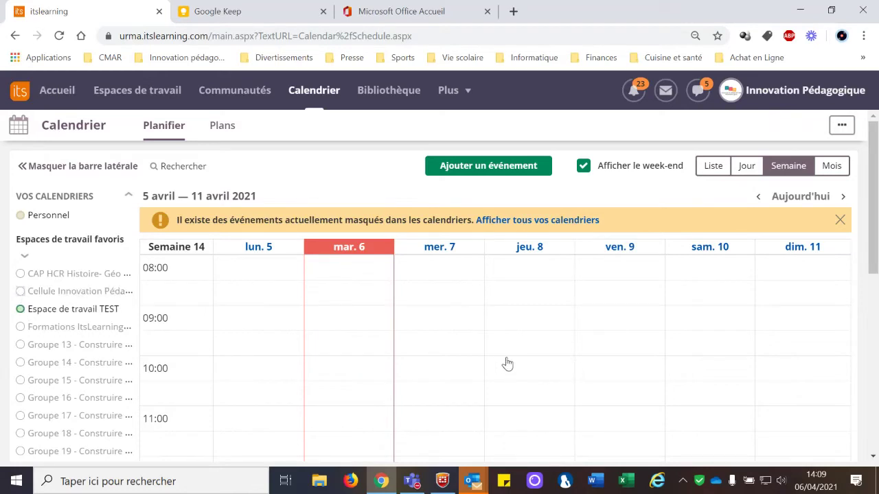
View the details of the 14:05 Visio Essai event and the options for its Teams meeting link
{"action": "scroll", "coordinate": [505, 363], "scroll_direction": "down", "scroll_amount": 4}
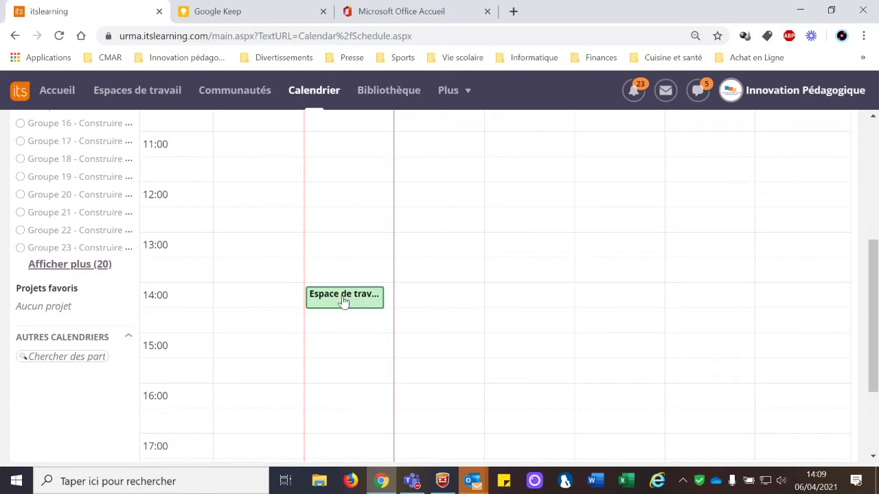
{"action": "left_click", "coordinate": [345, 301]}
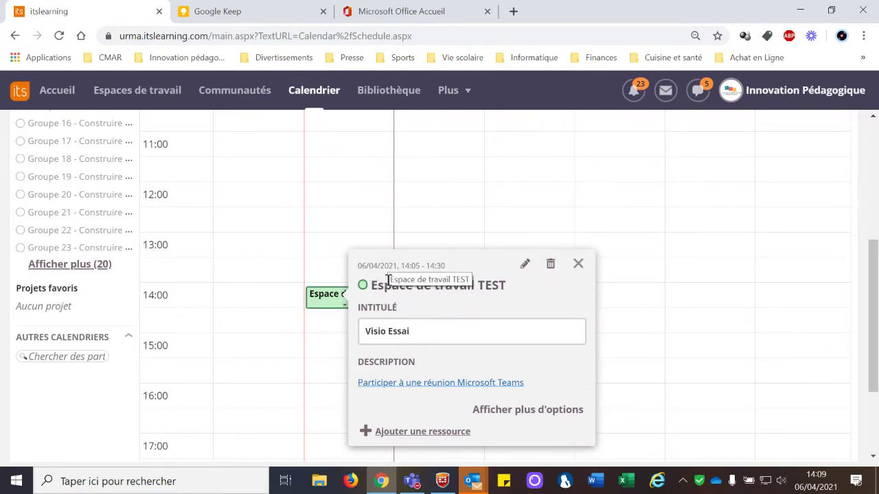
{"action": "right_click", "coordinate": [493, 389]}
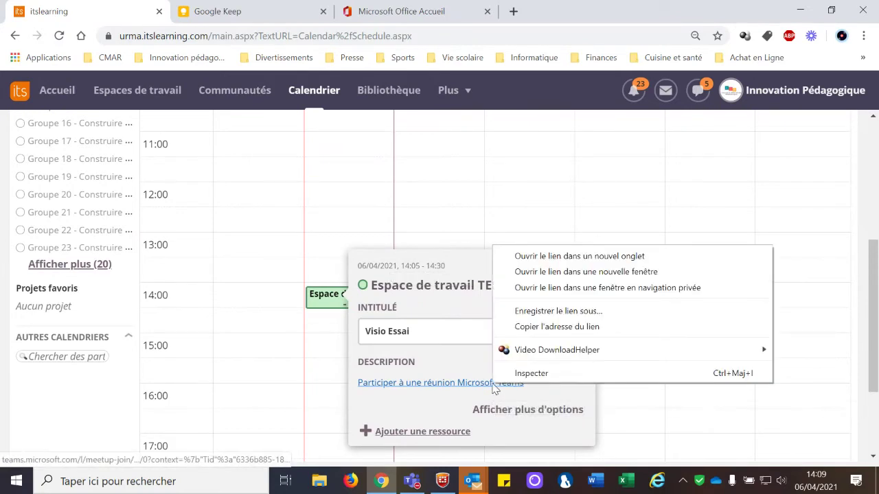
{"action": "left_click", "coordinate": [462, 343]}
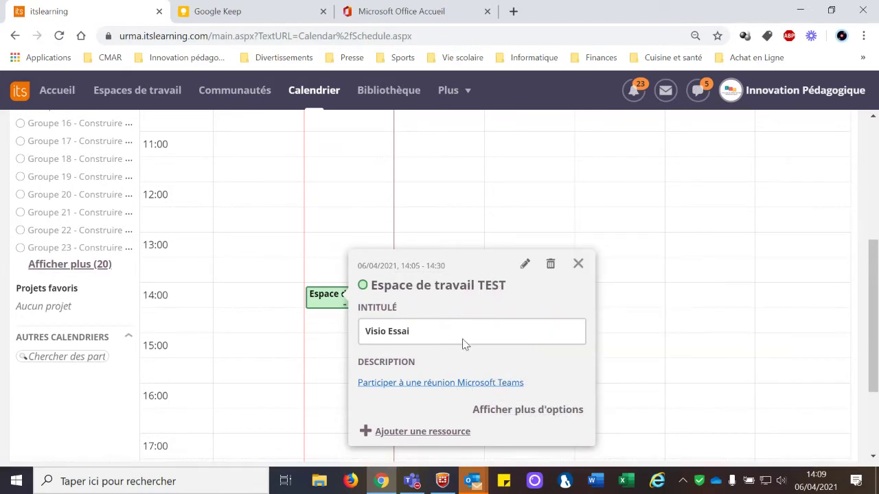
Open the Visio Essai event for editing, examine its dates, participants and description, and leave without saving
{"action": "left_click", "coordinate": [524, 268]}
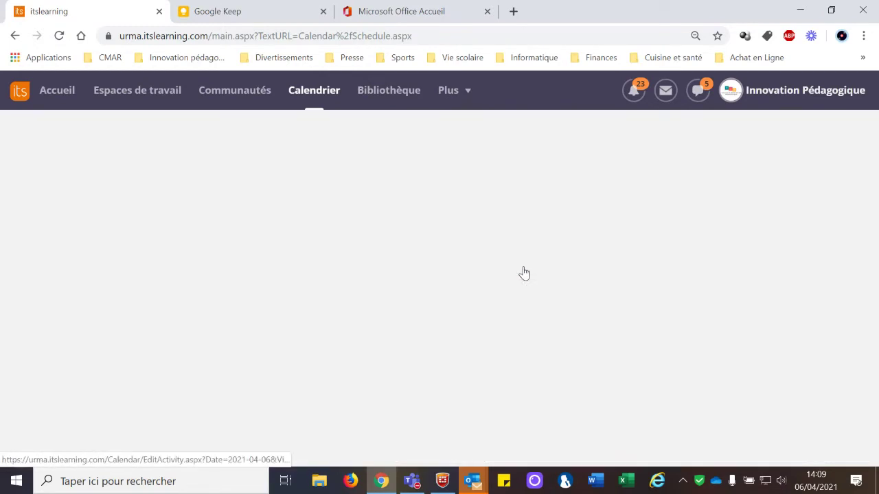
{"action": "scroll", "coordinate": [276, 252], "scroll_direction": "down", "scroll_amount": 4}
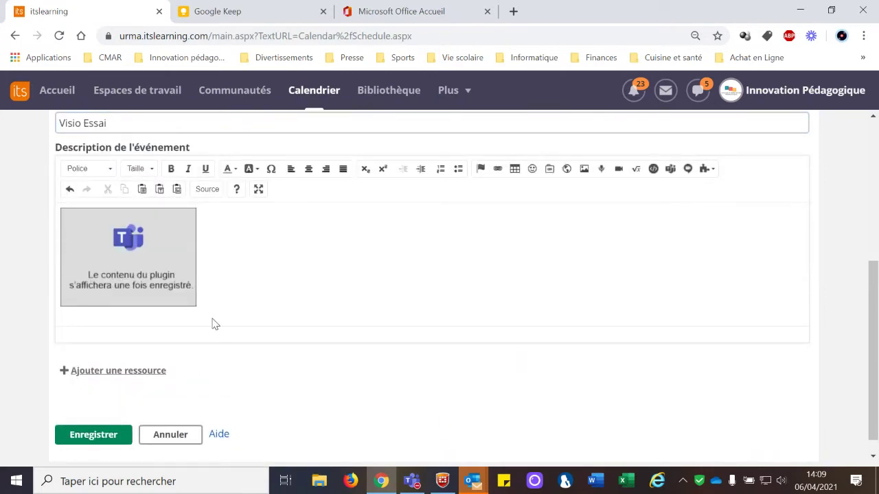
{"action": "scroll", "coordinate": [206, 340], "scroll_direction": "up", "scroll_amount": 2}
{"action": "scroll", "coordinate": [247, 357], "scroll_direction": "down", "scroll_amount": 2}
{"action": "scroll", "coordinate": [169, 391], "scroll_direction": "up", "scroll_amount": 1}
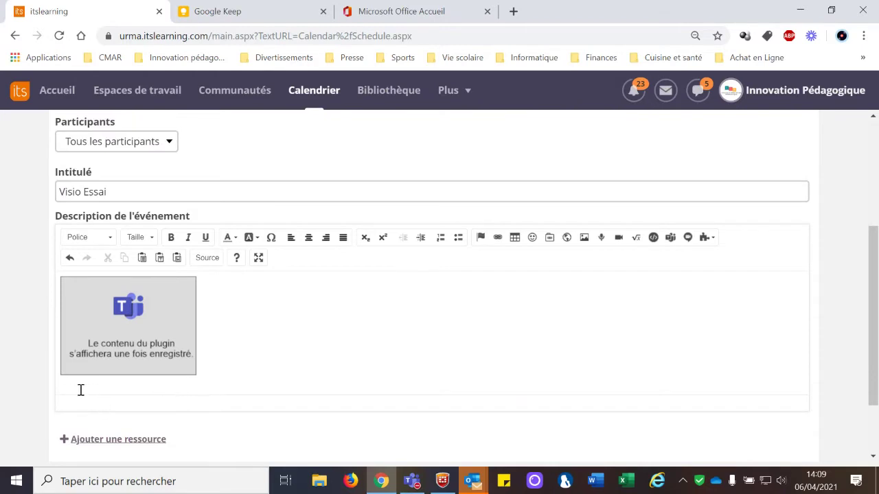
{"action": "scroll", "coordinate": [177, 387], "scroll_direction": "down", "scroll_amount": 1}
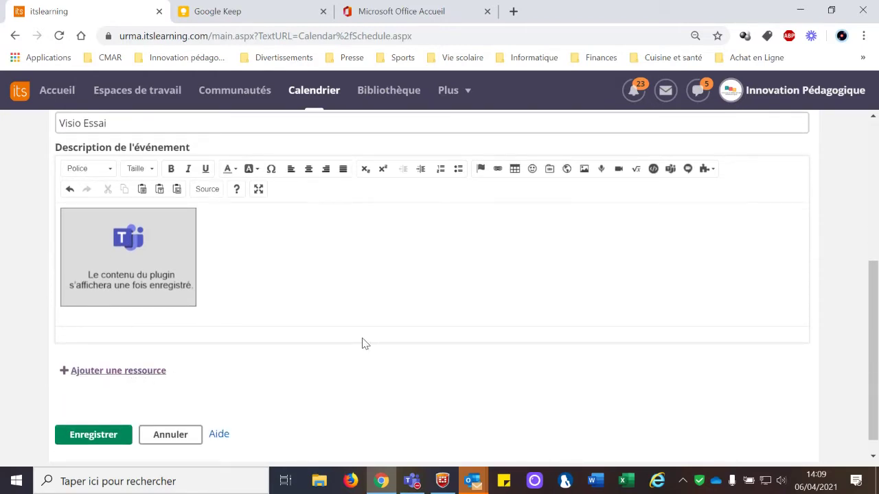
{"action": "scroll", "coordinate": [365, 343], "scroll_direction": "up", "scroll_amount": 2}
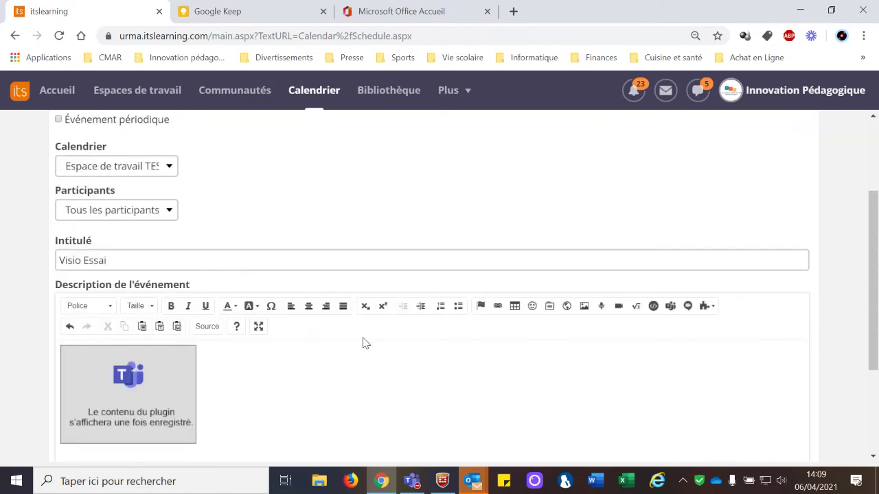
{"action": "scroll", "coordinate": [364, 343], "scroll_direction": "up", "scroll_amount": 2}
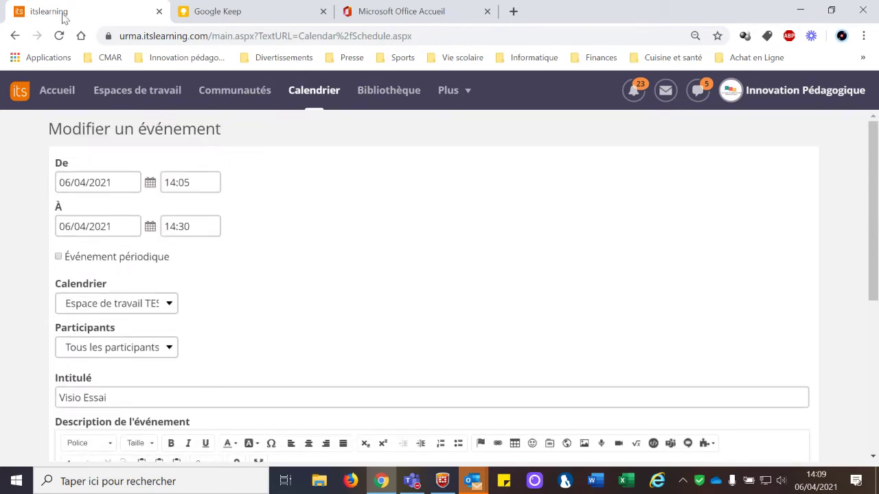
{"action": "left_click", "coordinate": [15, 35]}
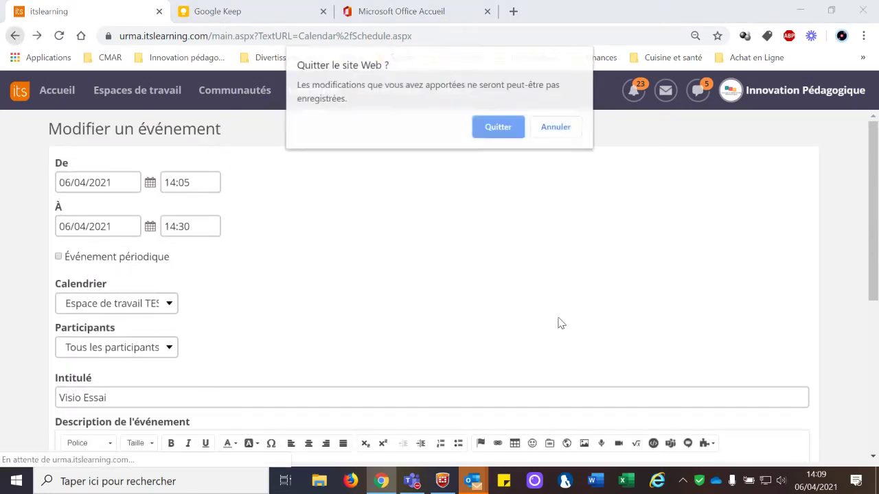
{"action": "left_click", "coordinate": [508, 131]}
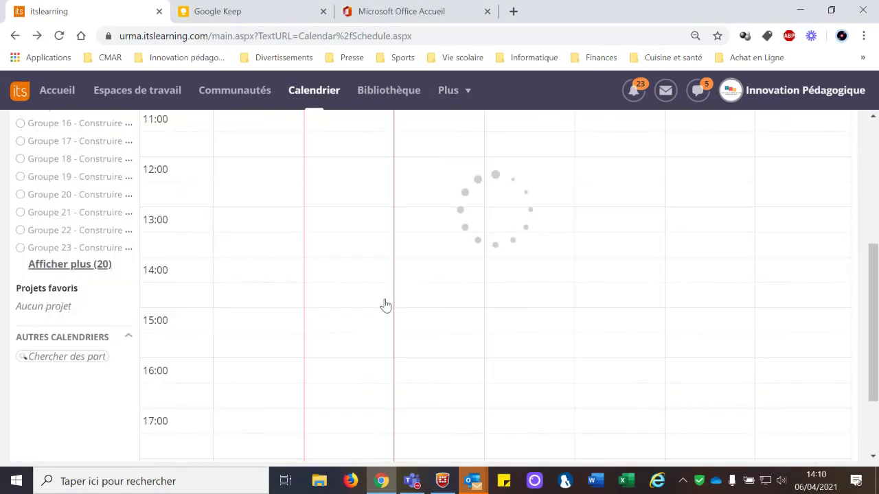
View the Visio Essai event's details in the calendar again and return to the Espace de travail TEST workspace
{"action": "left_click", "coordinate": [362, 299]}
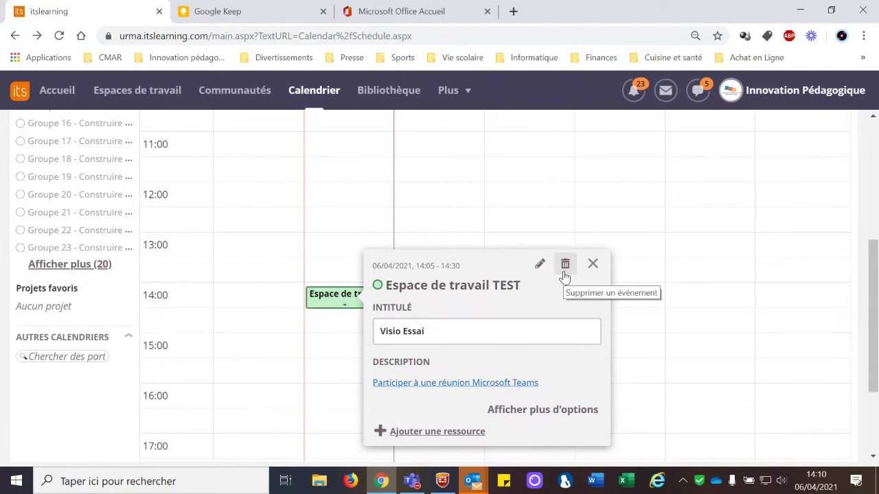
{"action": "left_click", "coordinate": [128, 96]}
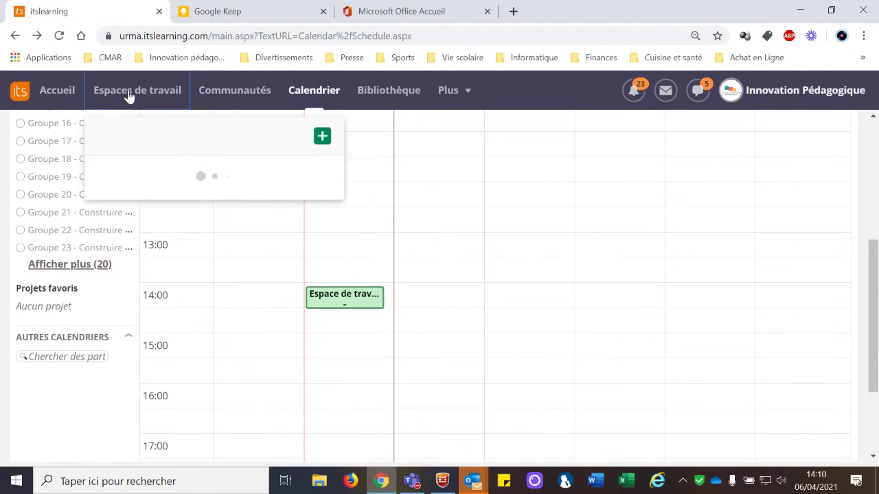
{"action": "left_click", "coordinate": [156, 173]}
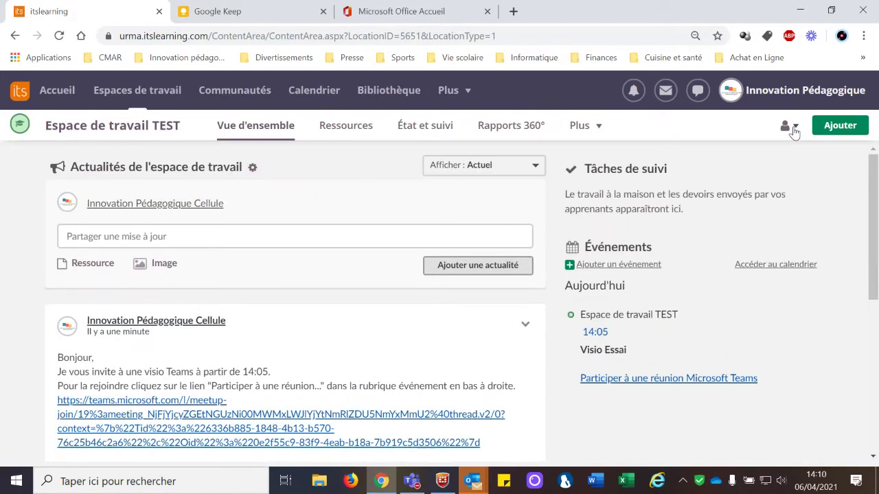
Display the workspace as an Apprenant and check the published update and the event's Teams meeting link
{"action": "left_click", "coordinate": [789, 127]}
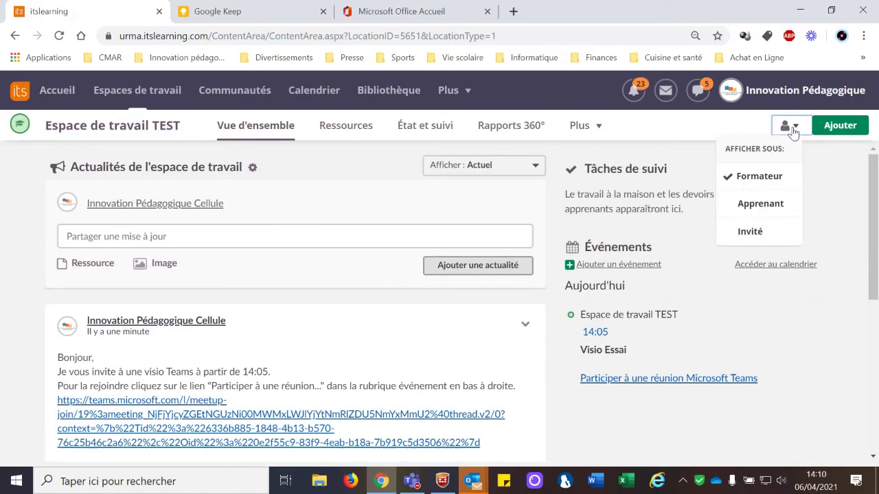
{"action": "left_click", "coordinate": [769, 202]}
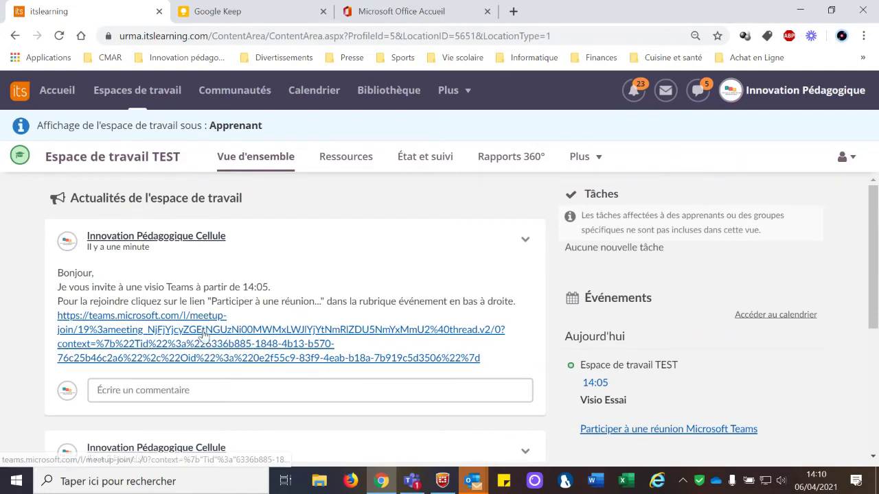
{"action": "scroll", "coordinate": [725, 382], "scroll_direction": "down", "scroll_amount": 2}
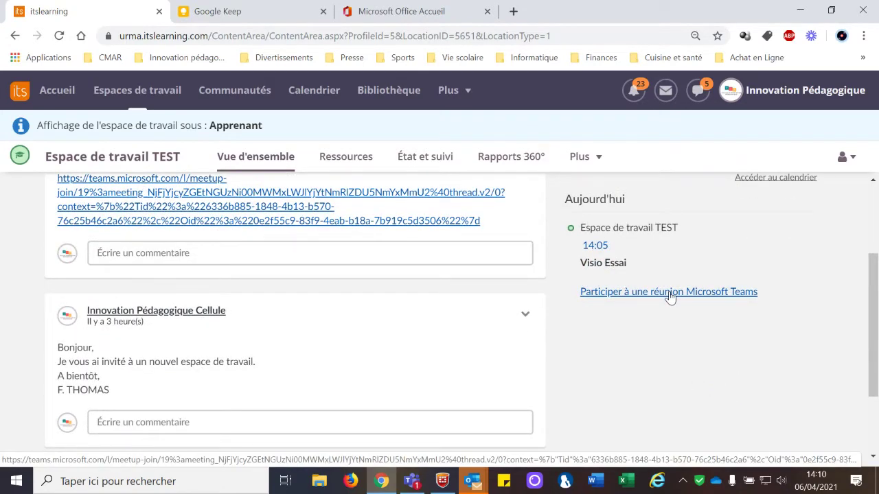
{"action": "left_click_drag", "start_coordinate": [669, 295], "coordinate": [770, 213]}
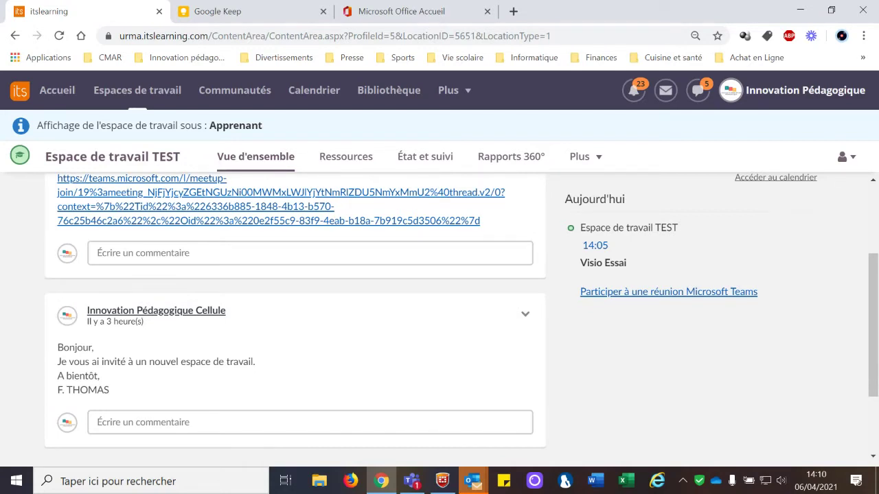
Return the Espace de travail TEST workspace from the learner display to the Formateur view
{"action": "mouse_move", "coordinate": [382, 486]}
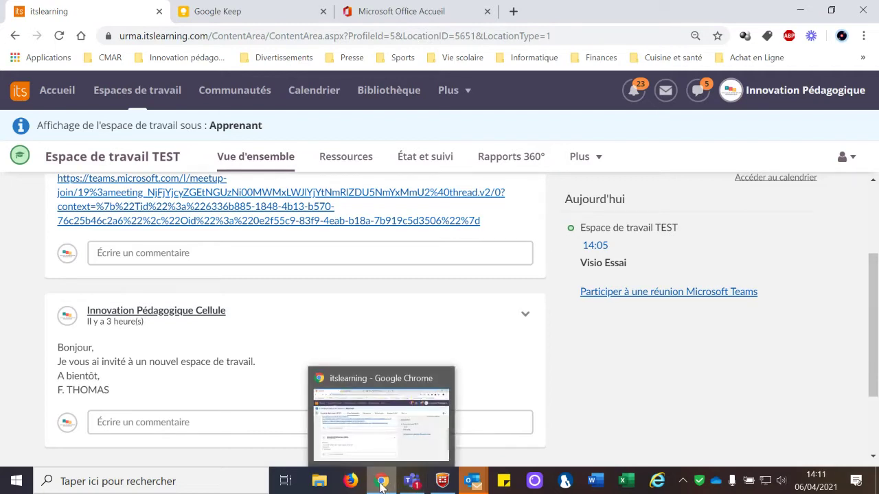
{"action": "mouse_move", "coordinate": [418, 483]}
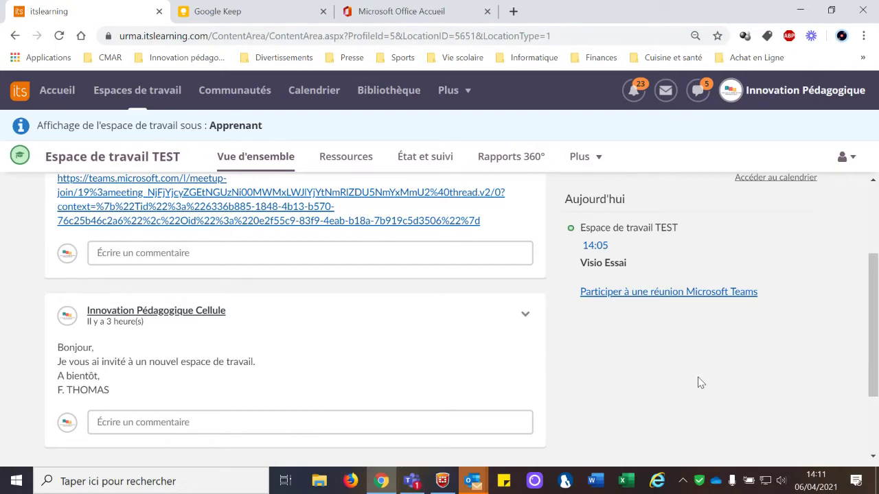
{"action": "scroll", "coordinate": [696, 383], "scroll_direction": "up", "scroll_amount": 2}
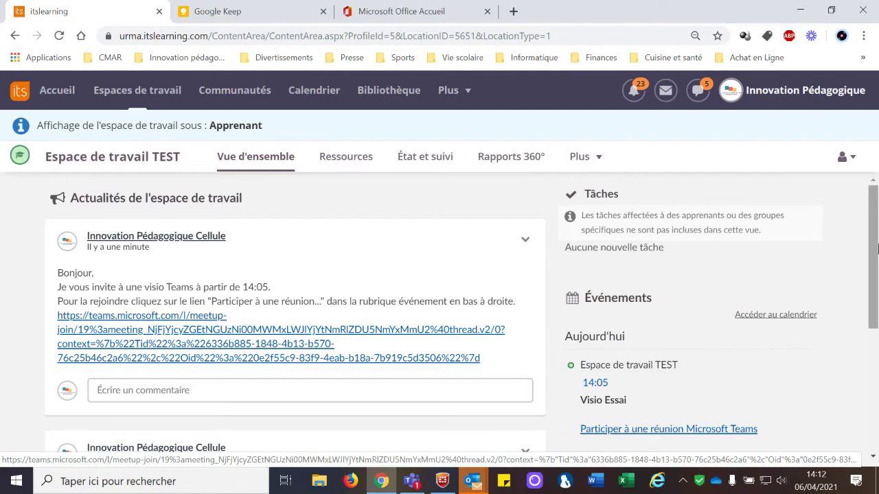
{"action": "left_click", "coordinate": [852, 158]}
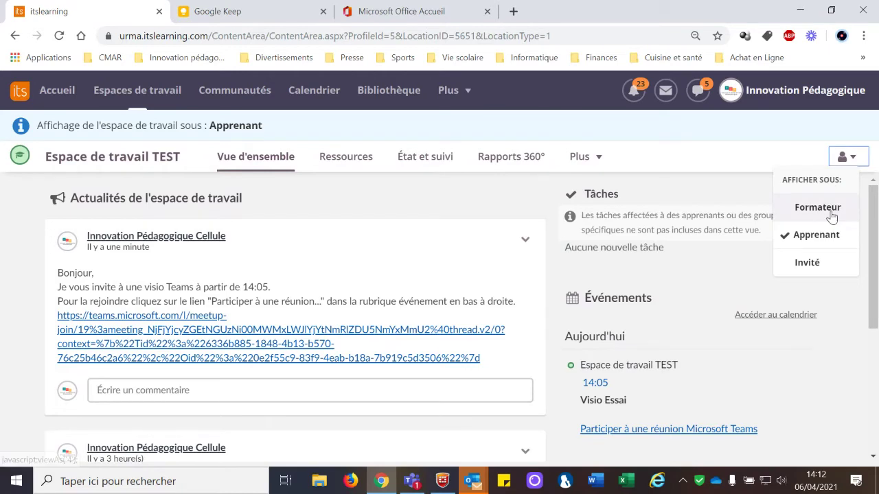
{"action": "left_click", "coordinate": [829, 209]}
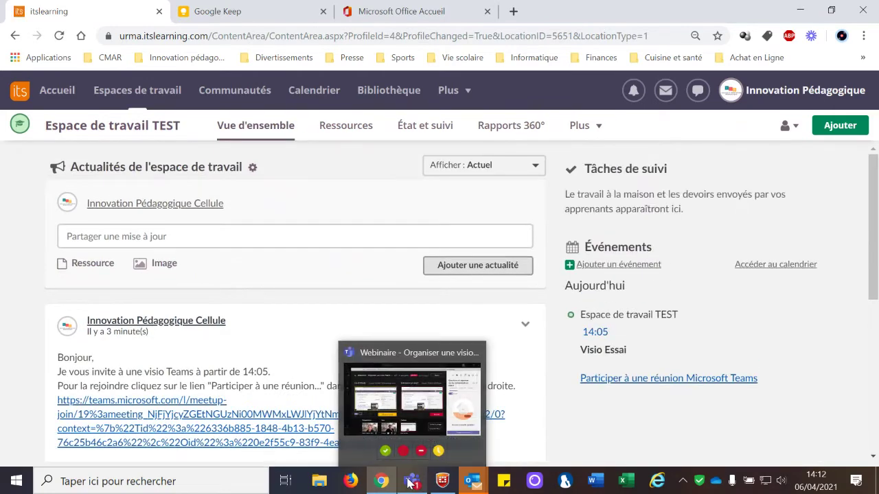
Switch to the Teams live event and place the other presenter's camera video in the queue
{"action": "left_click", "coordinate": [409, 484]}
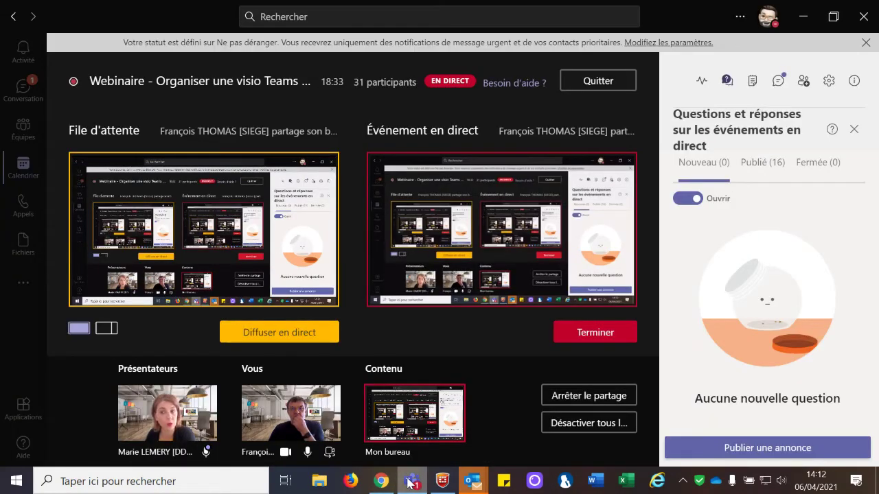
{"action": "left_click", "coordinate": [178, 433]}
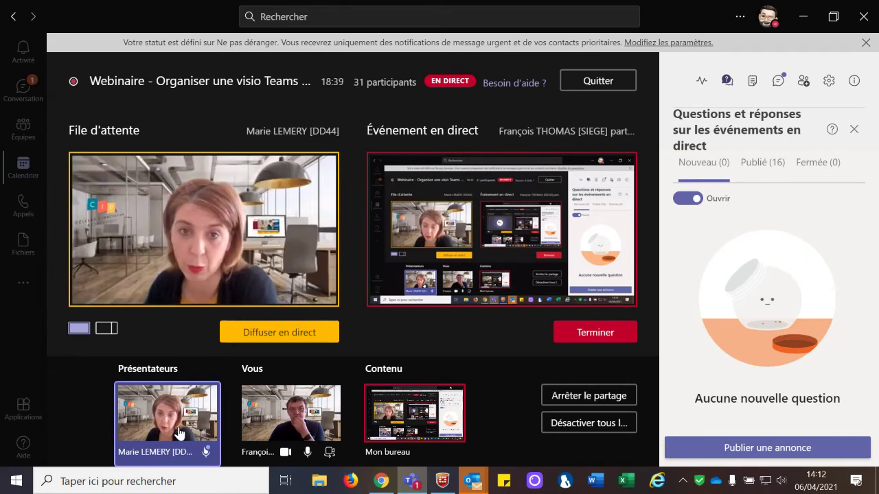
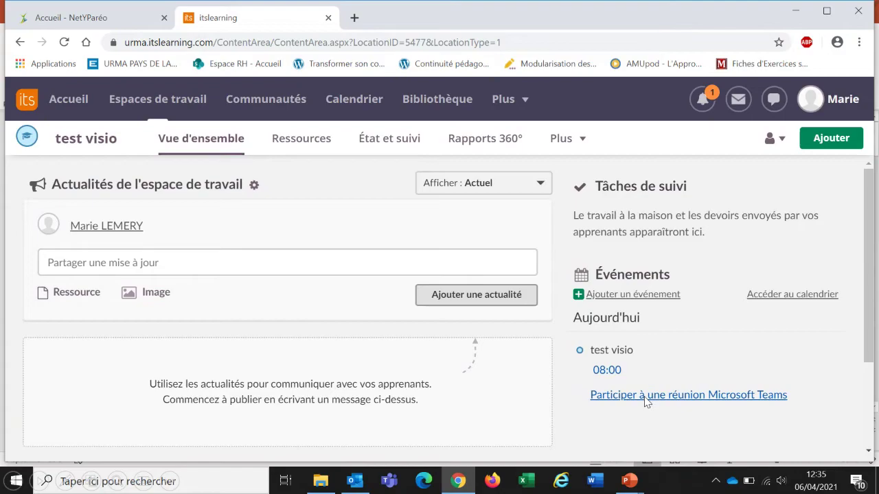
Open the Teams meeting from the test visio workspace event, view the background filters and the option to add one, and join with computer audio
{"action": "left_click", "coordinate": [646, 395]}
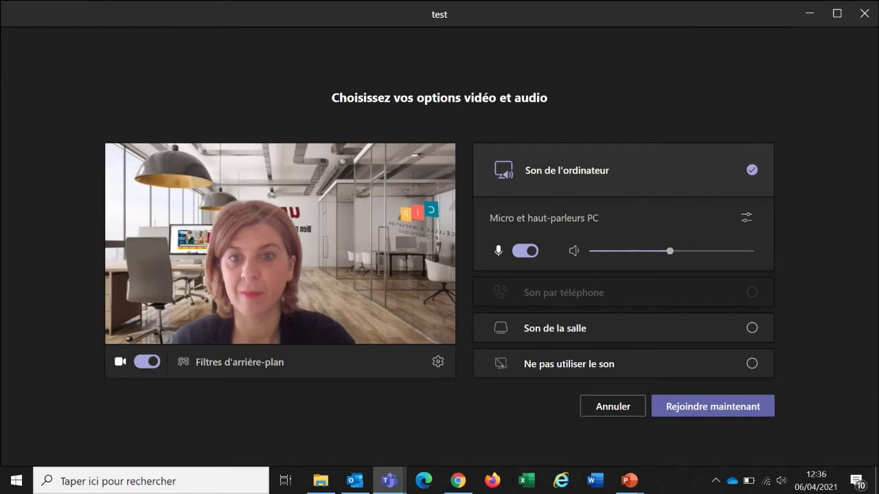
{"action": "left_click", "coordinate": [247, 363]}
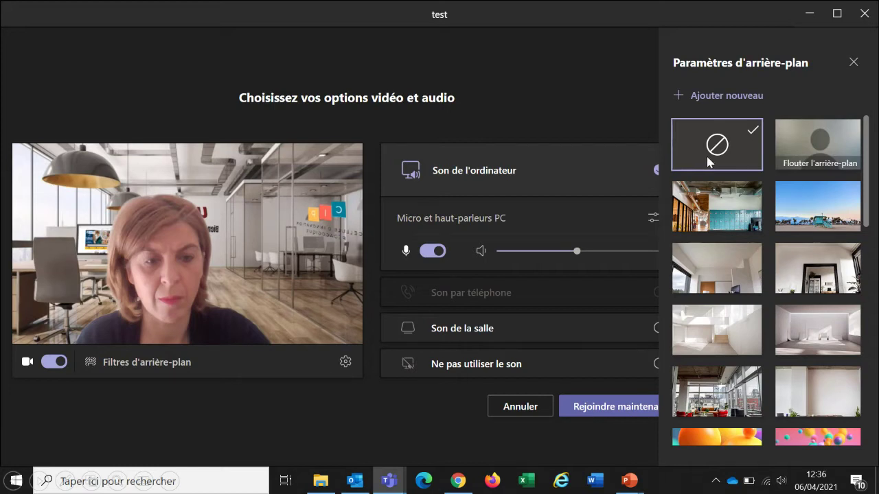
{"action": "left_click", "coordinate": [729, 97]}
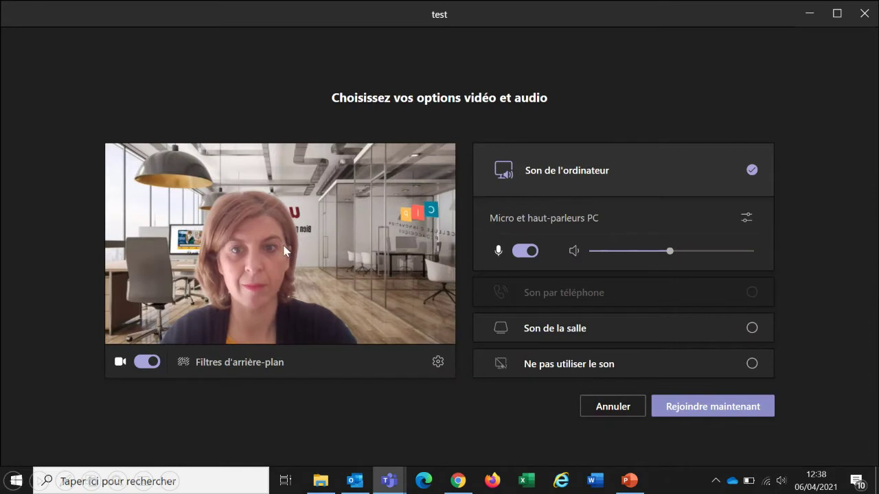
{"action": "left_click", "coordinate": [670, 408]}
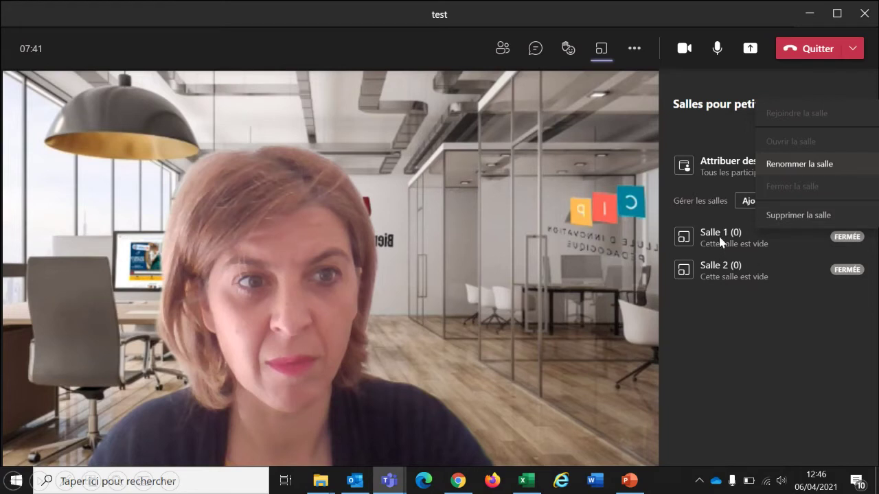
Open the renaming of breakout room Salle 1, and select the second listed participant for assignment to a room
{"action": "left_click", "coordinate": [818, 169]}
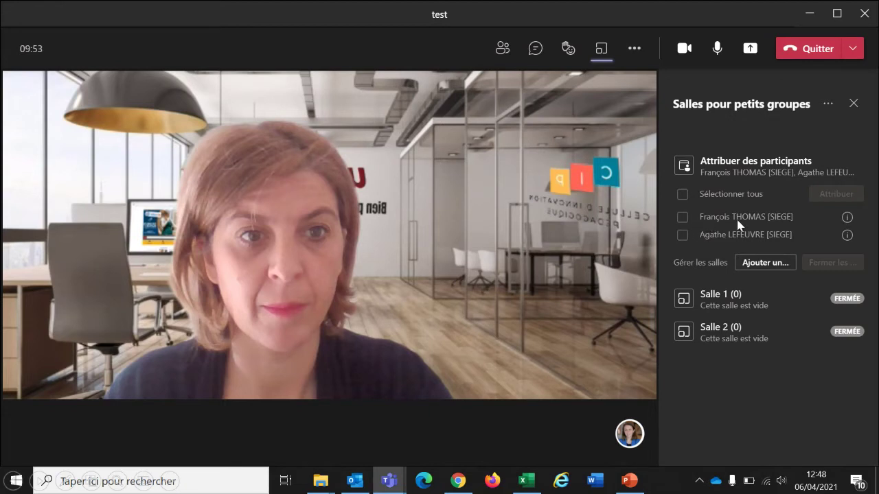
{"action": "left_click", "coordinate": [683, 236]}
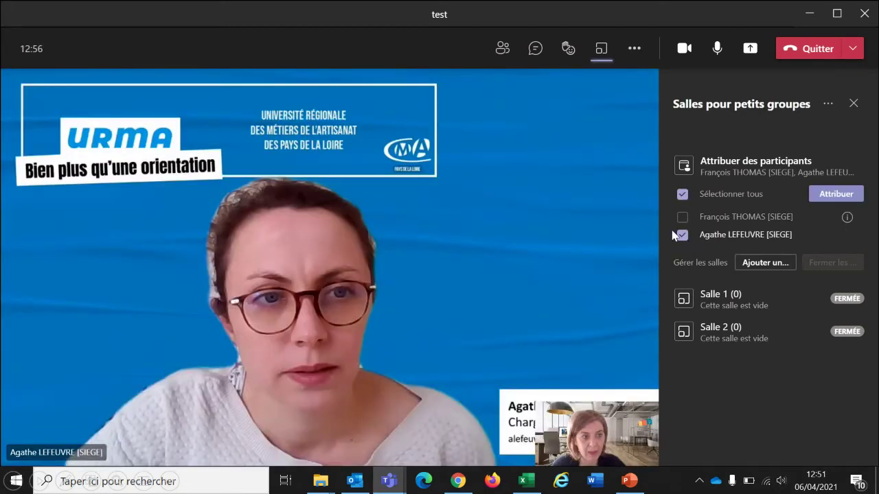
{"action": "left_click", "coordinate": [835, 194]}
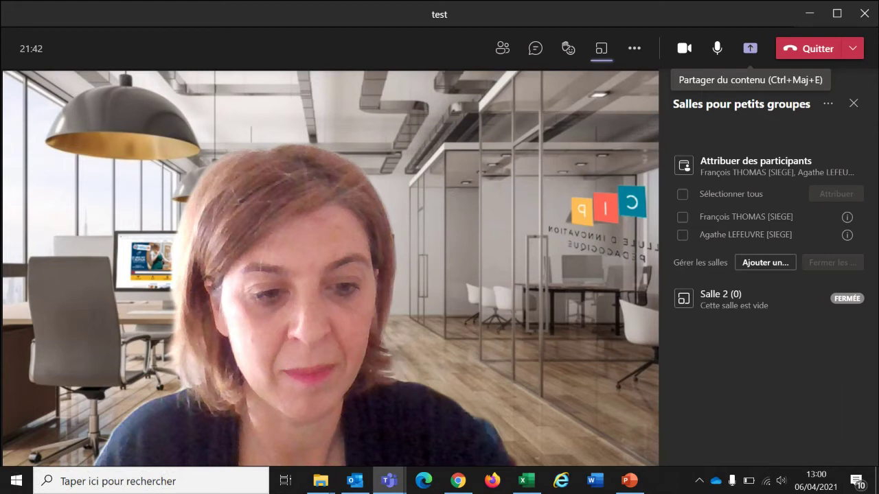
Share the collaborative whiteboard in the meeting and activate its move tool
{"action": "left_click", "coordinate": [749, 48]}
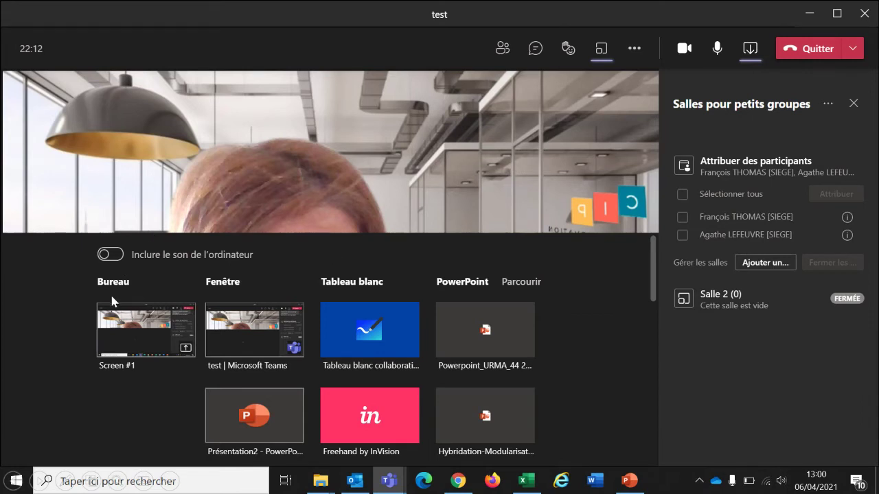
{"action": "left_click", "coordinate": [137, 343]}
{"action": "left_click", "coordinate": [380, 335]}
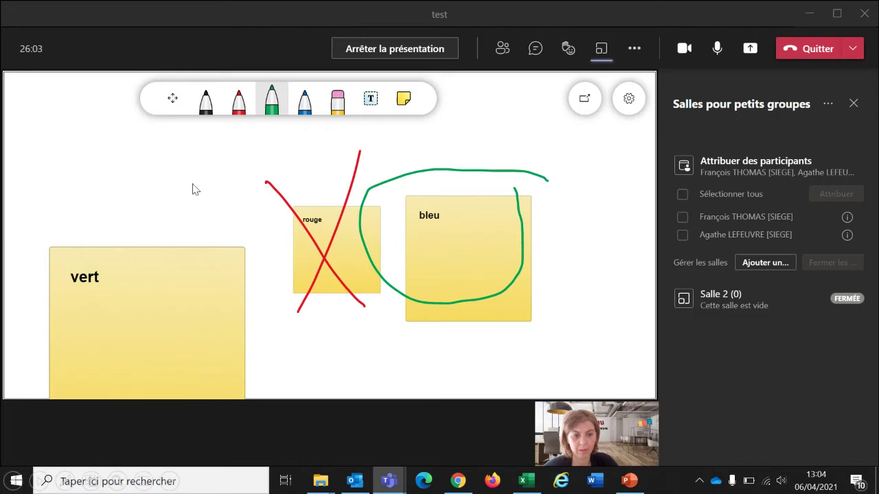
{"action": "left_click", "coordinate": [174, 101]}
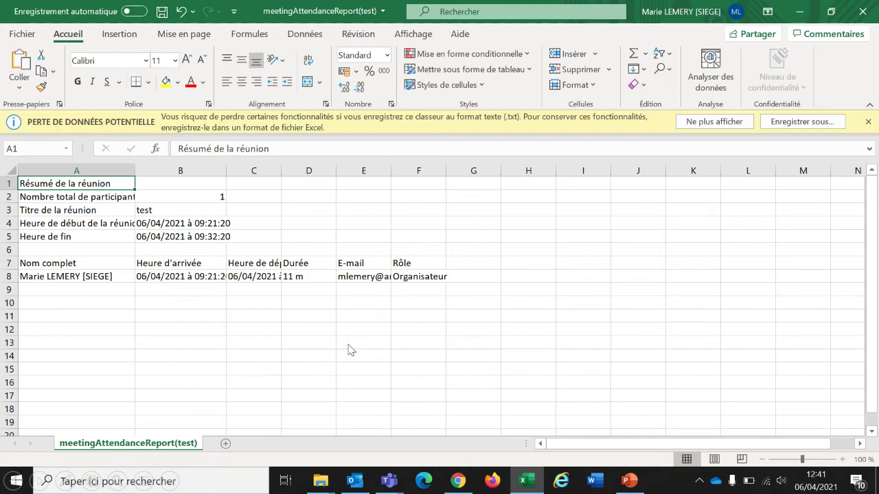
{"action": "key", "text": "alt+Tab"}
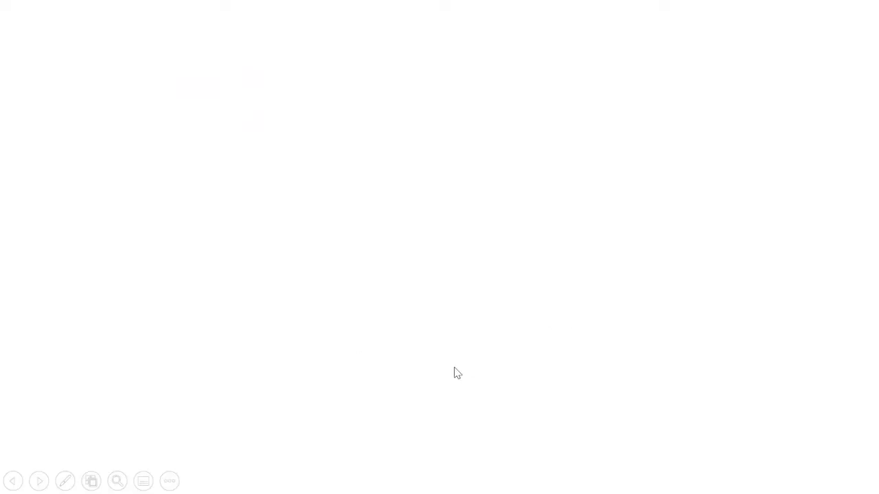
{"action": "key", "text": "alt+Tab"}
{"action": "key", "text": "alt+Tab"}
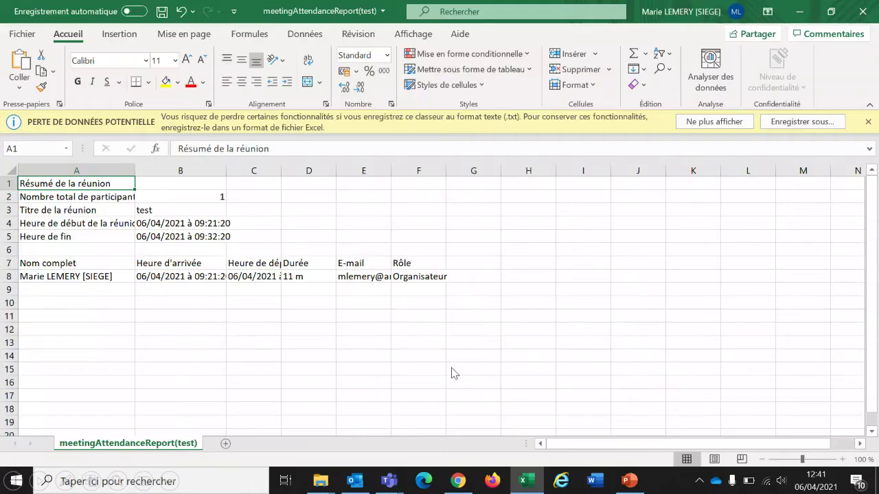